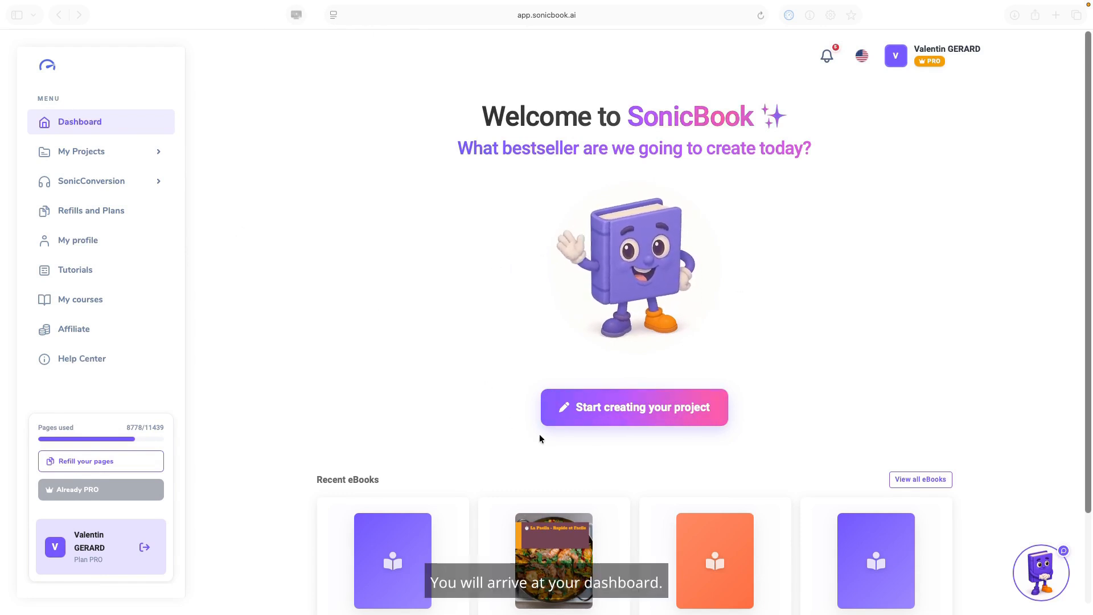
Start a new Premium design eBooks project that is created from a topic
{"action": "left_click", "coordinate": [676, 390]}
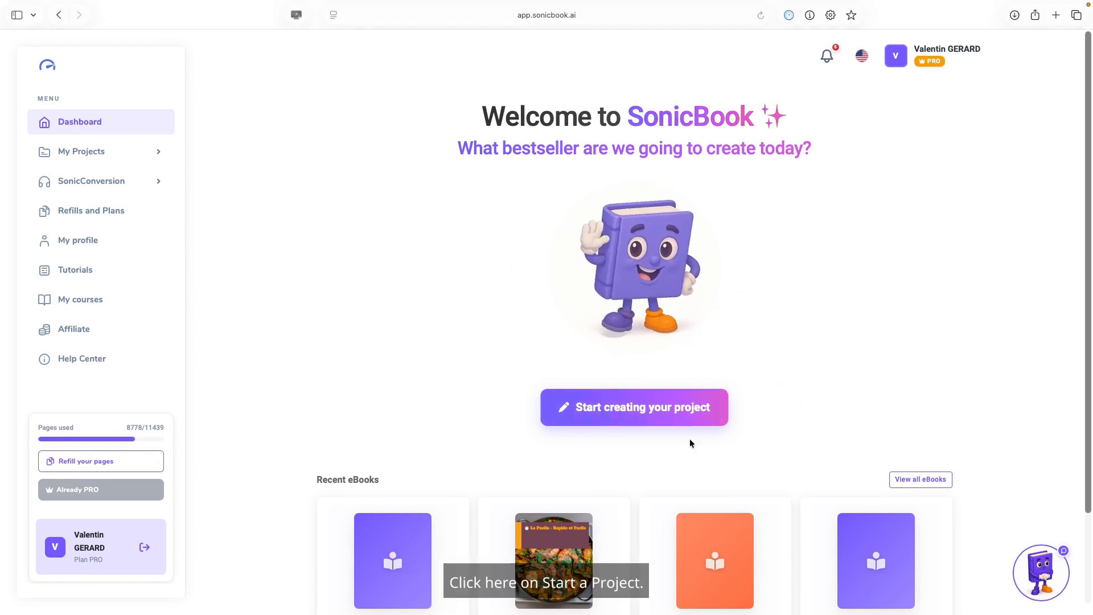
{"action": "left_click", "coordinate": [630, 415]}
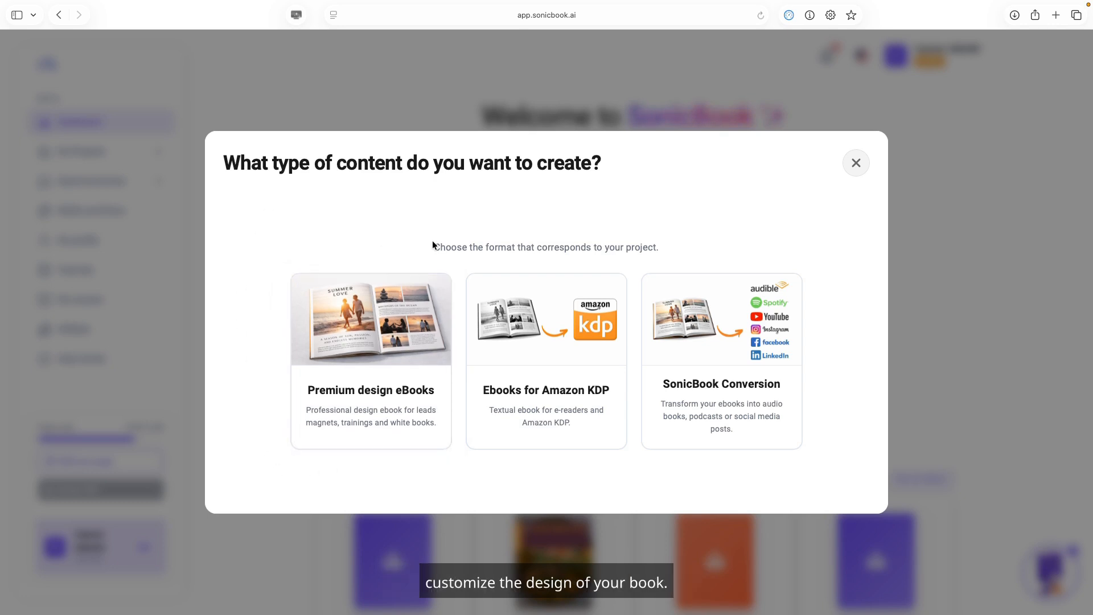
{"action": "left_click", "coordinate": [379, 373]}
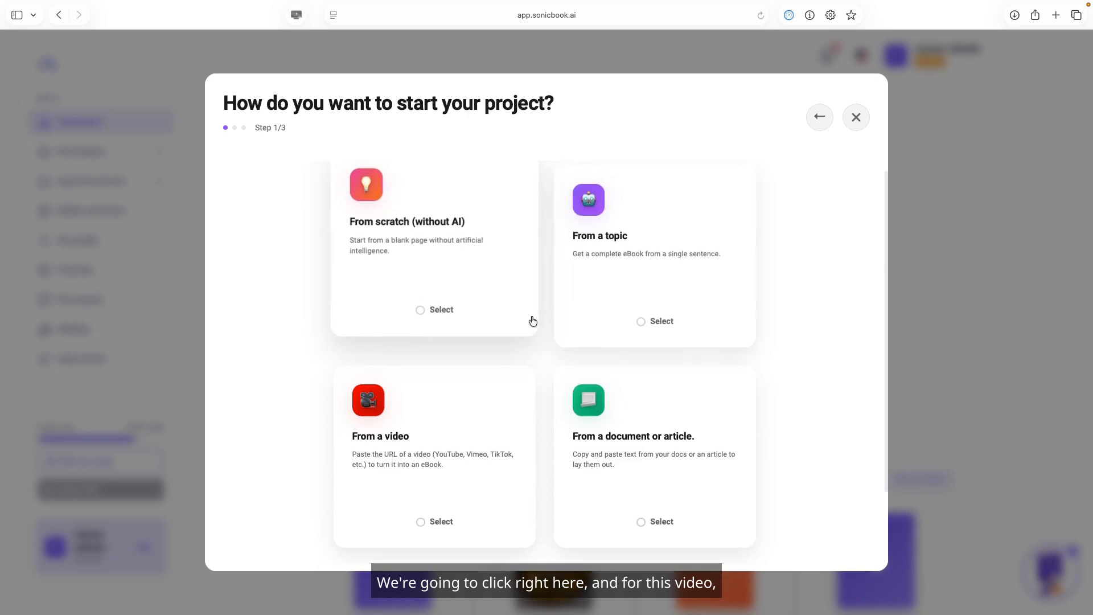
{"action": "left_click", "coordinate": [656, 304]}
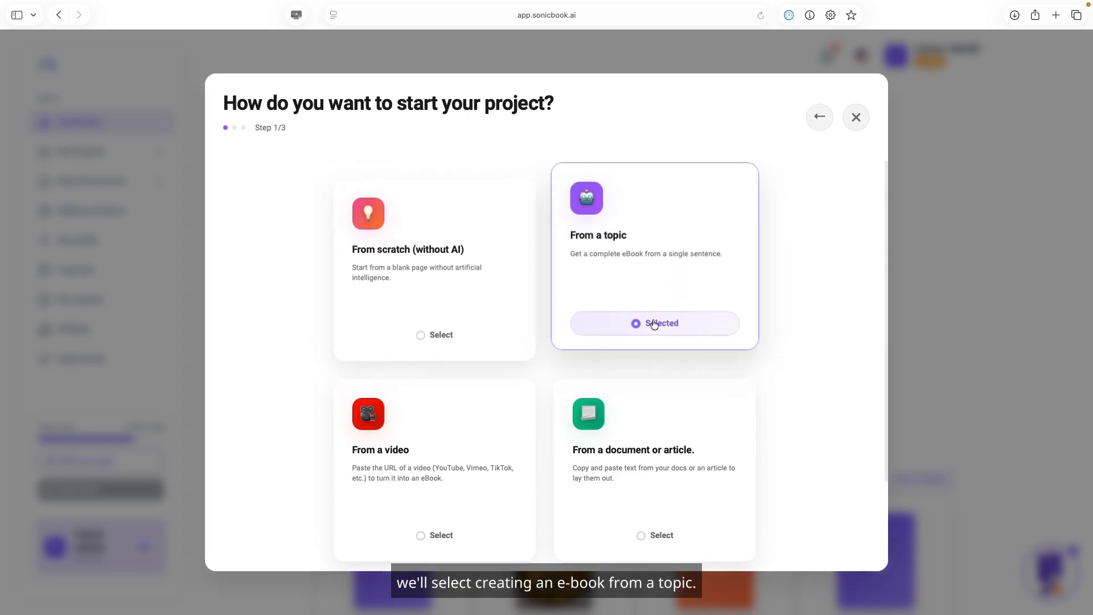
{"action": "scroll", "coordinate": [621, 376], "scroll_direction": "down", "scroll_amount": 5}
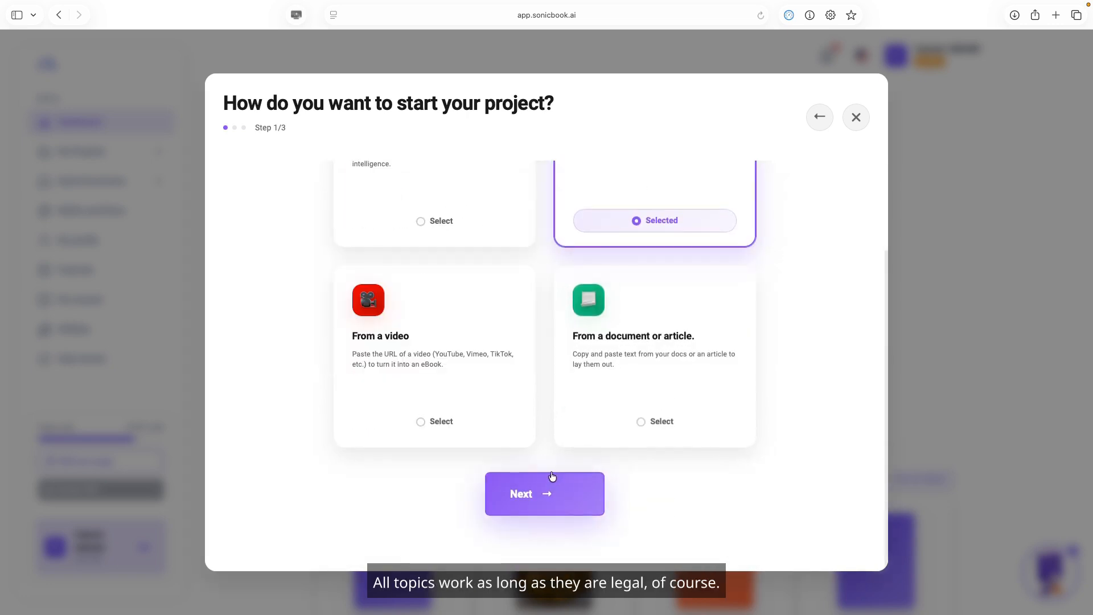
{"action": "left_click", "coordinate": [537, 508]}
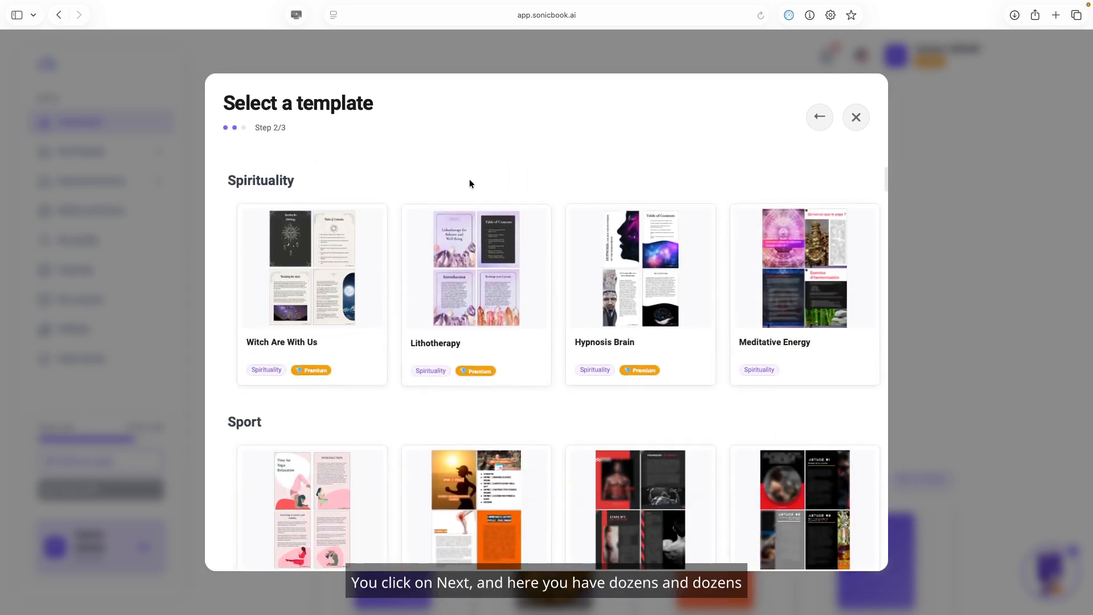
Choose the Mum Kitchen template from the Cooking category
{"action": "scroll", "coordinate": [470, 182], "scroll_direction": "down", "scroll_amount": 20}
{"action": "scroll", "coordinate": [464, 272], "scroll_direction": "up", "scroll_amount": 15}
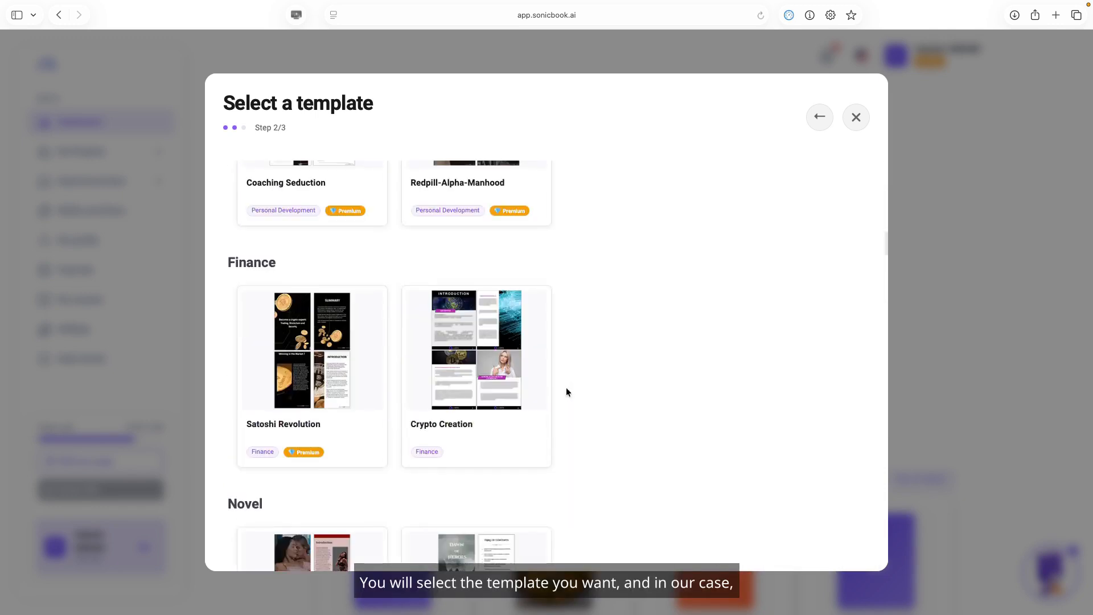
{"action": "scroll", "coordinate": [566, 391], "scroll_direction": "up", "scroll_amount": 15}
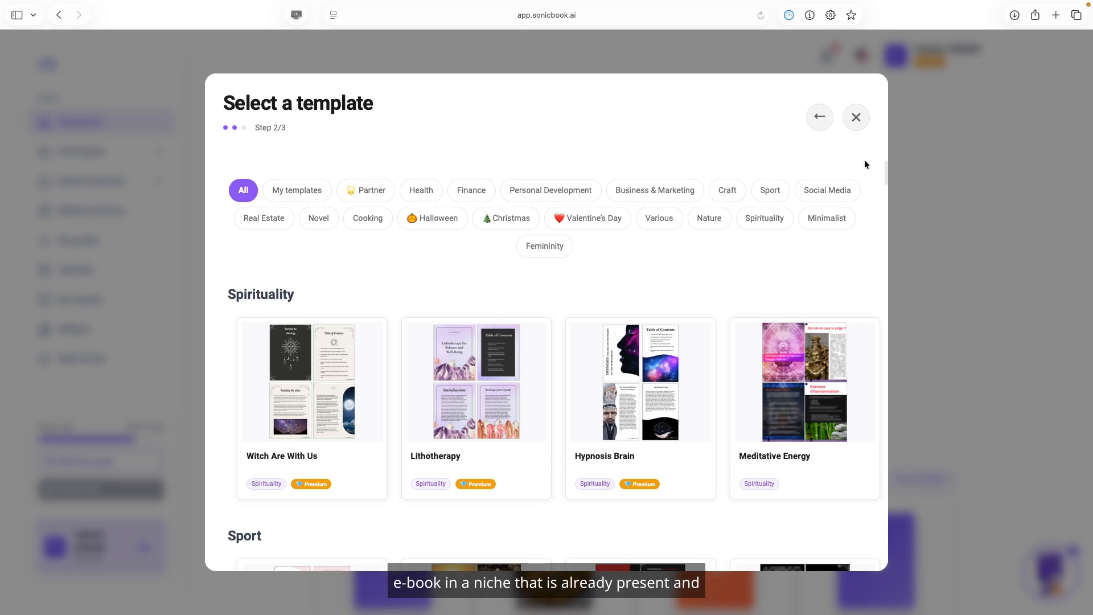
{"action": "left_click", "coordinate": [370, 219]}
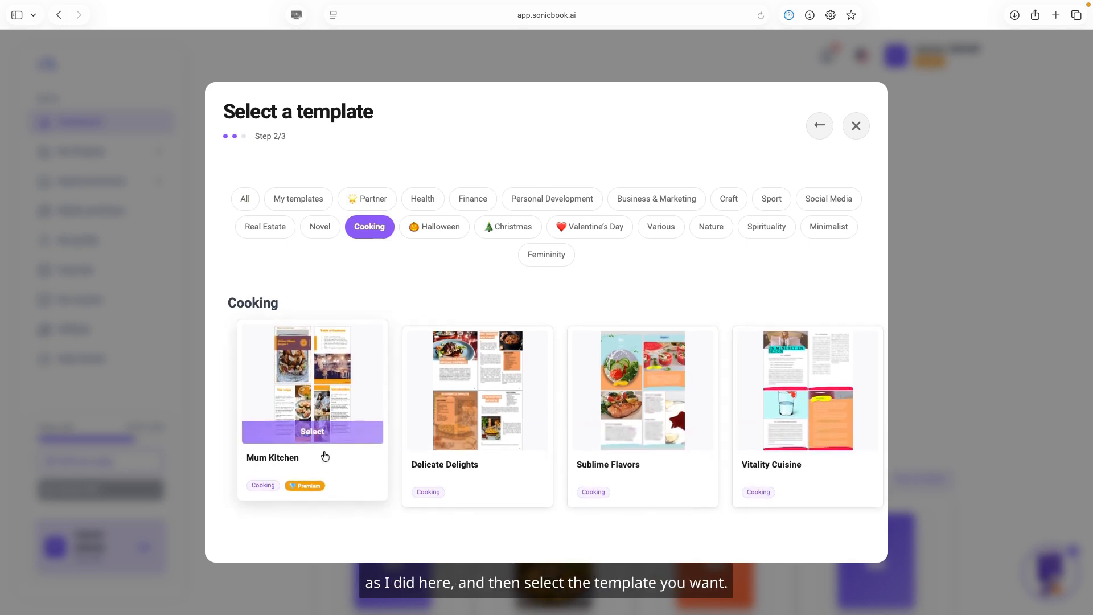
{"action": "left_click", "coordinate": [305, 440]}
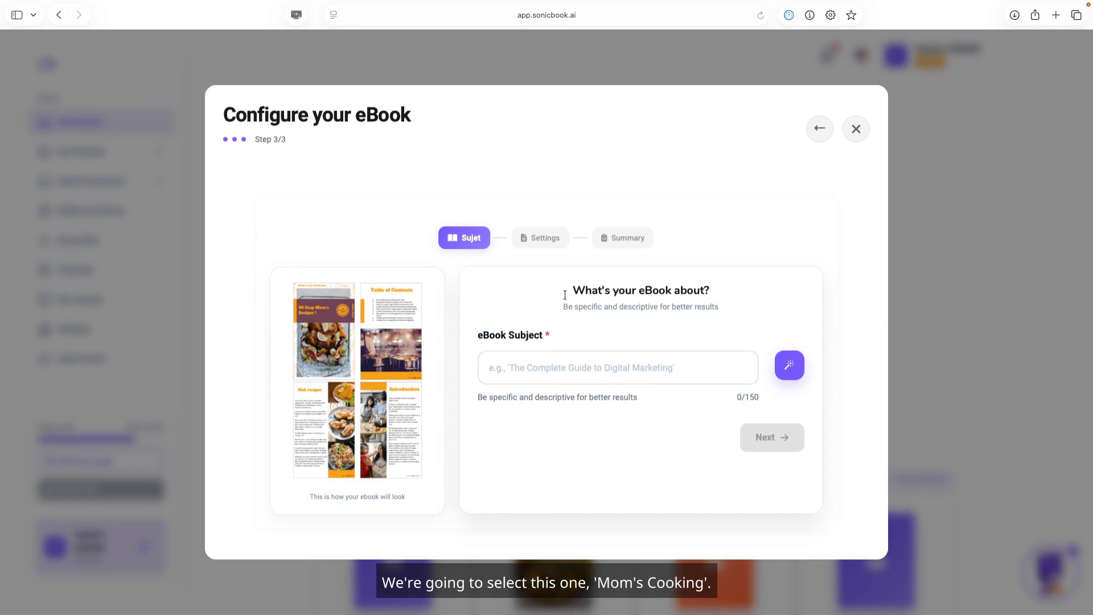
Enter "How to make tasty apple tart" as the eBook subject
{"action": "left_click", "coordinate": [564, 373]}
{"action": "type", "text": "H"}
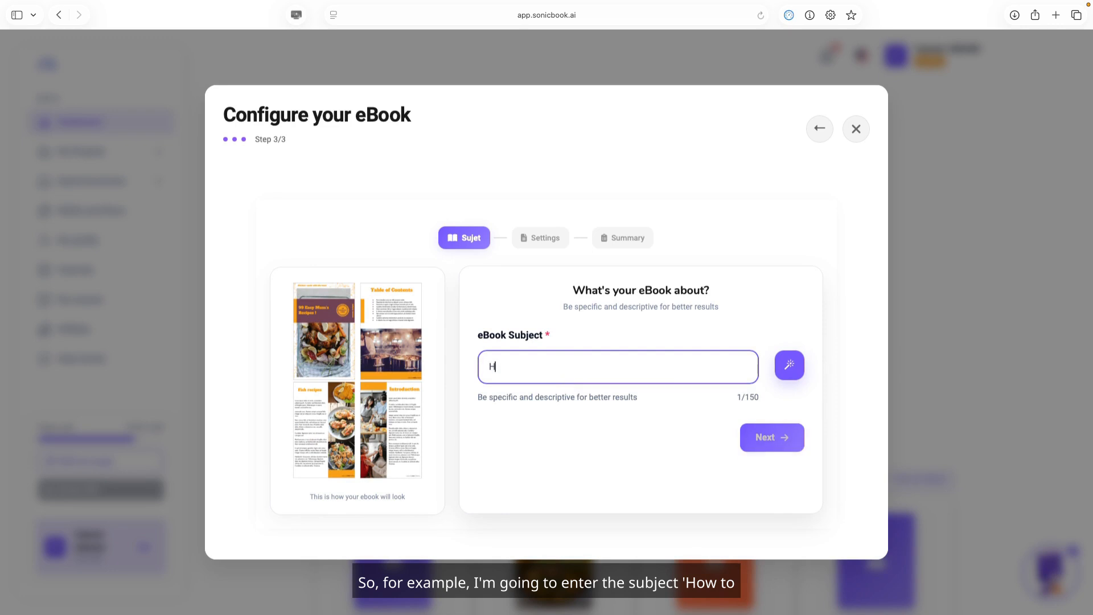
{"action": "type", "text": "ow to make tast"}
{"action": "key", "text": "BackSpace"}
{"action": "type", "text": "ty "}
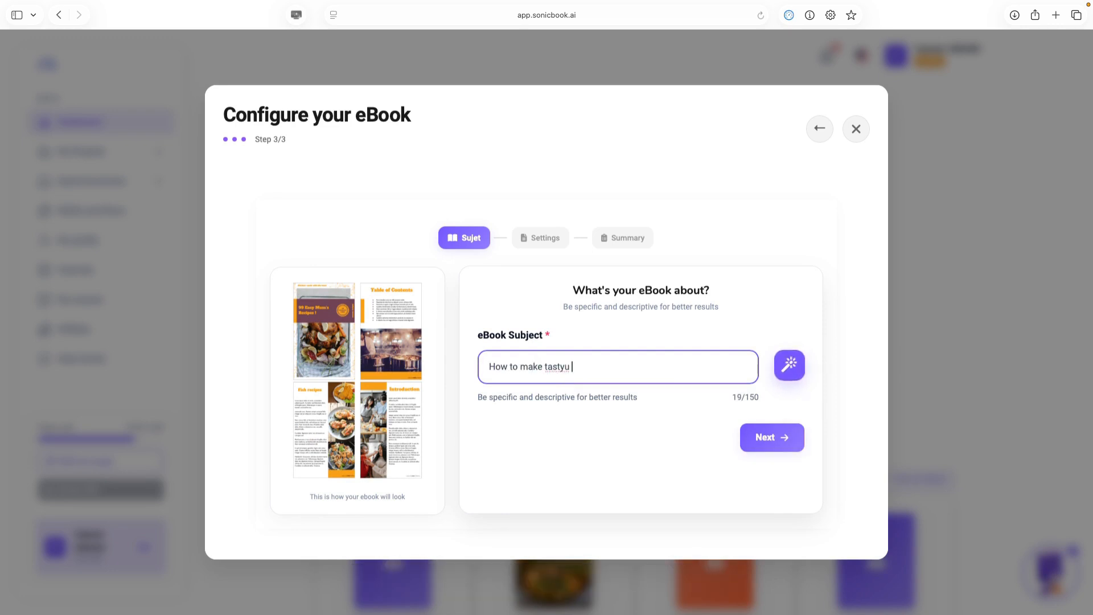
{"action": "type", "text": "apple y"}
{"action": "key", "text": "BackSpace"}
{"action": "type", "text": "tart"}
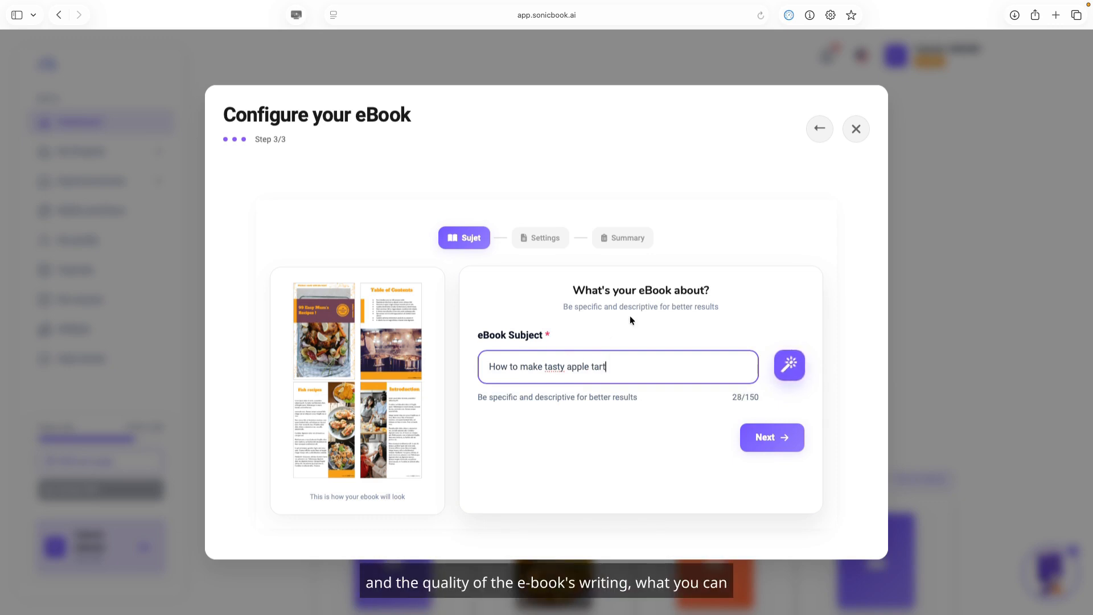
Generate title suggestions for the subject, pick "Your Easy Guide To Tasty Apple Tart" and continue to the settings
{"action": "left_click", "coordinate": [791, 374]}
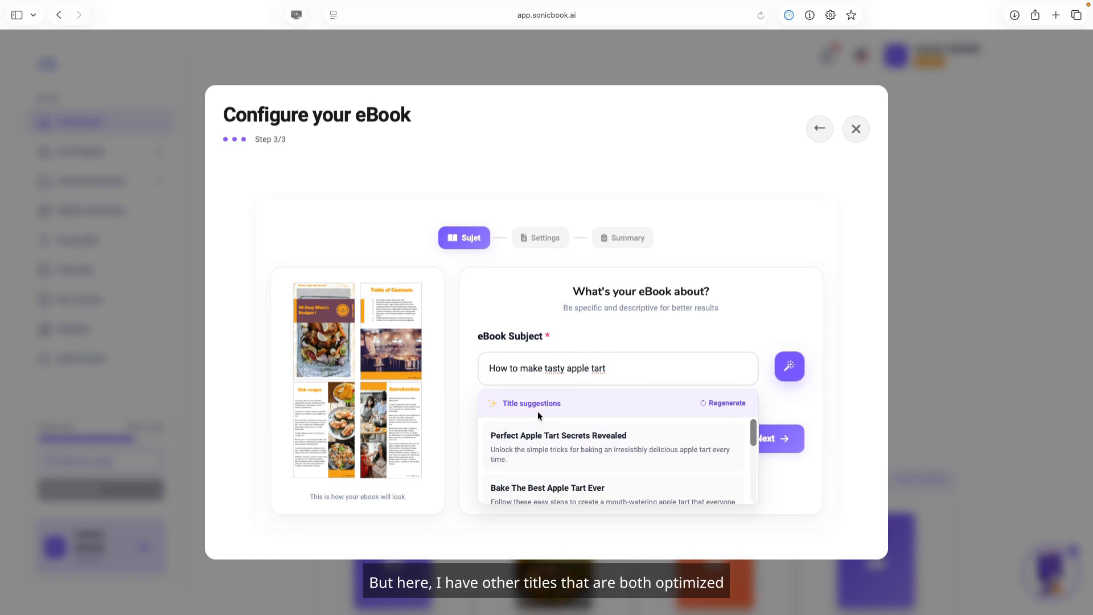
{"action": "scroll", "coordinate": [564, 462], "scroll_direction": "down", "scroll_amount": 5}
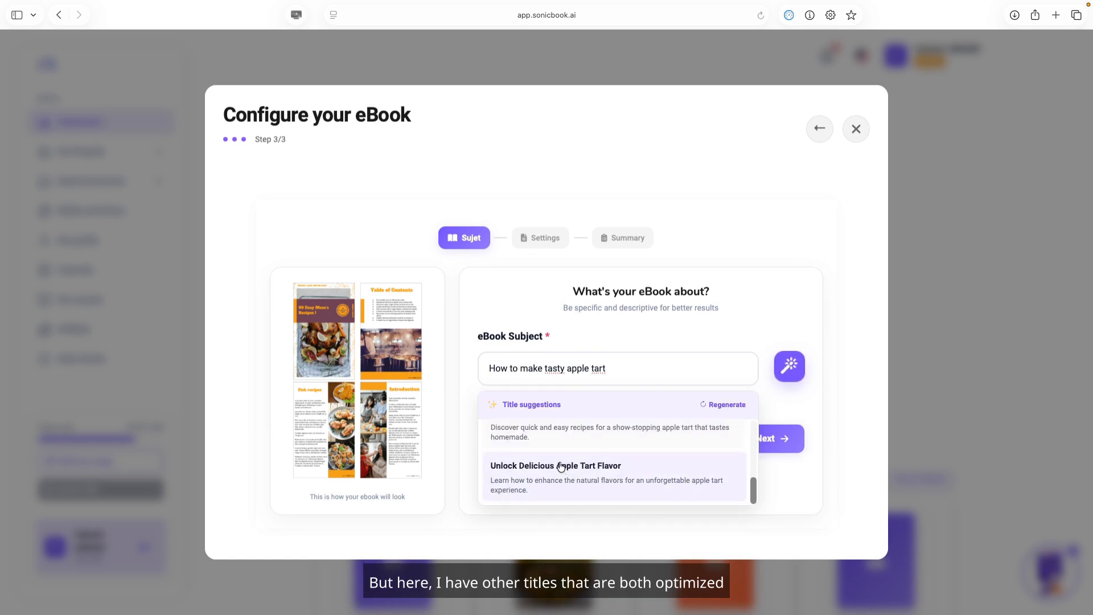
{"action": "scroll", "coordinate": [561, 466], "scroll_direction": "up", "scroll_amount": 4}
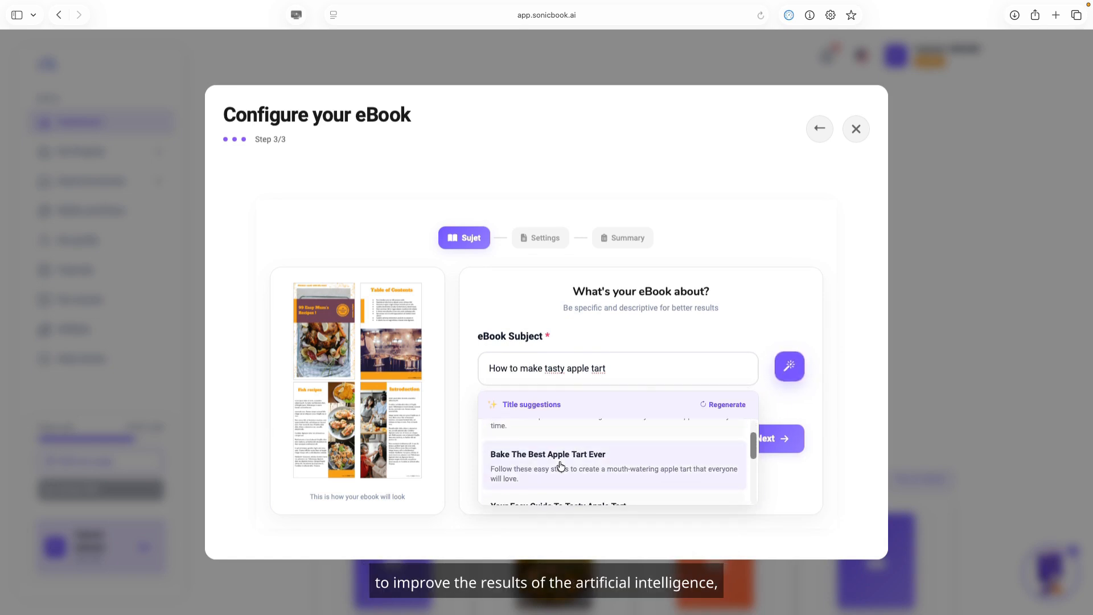
{"action": "scroll", "coordinate": [561, 465], "scroll_direction": "up", "scroll_amount": 2}
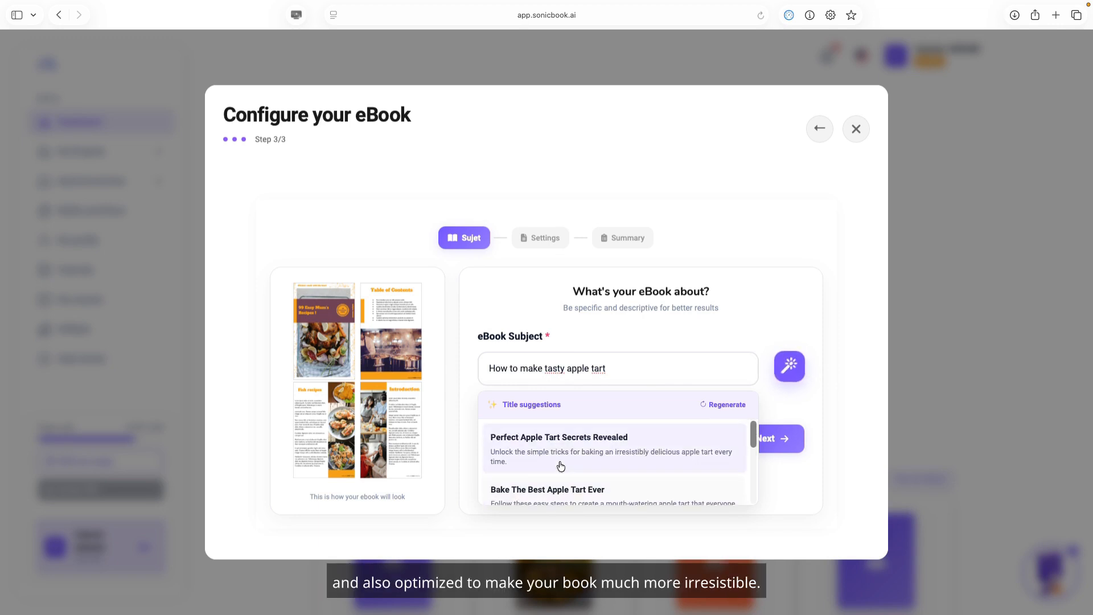
{"action": "scroll", "coordinate": [547, 471], "scroll_direction": "down", "scroll_amount": 3}
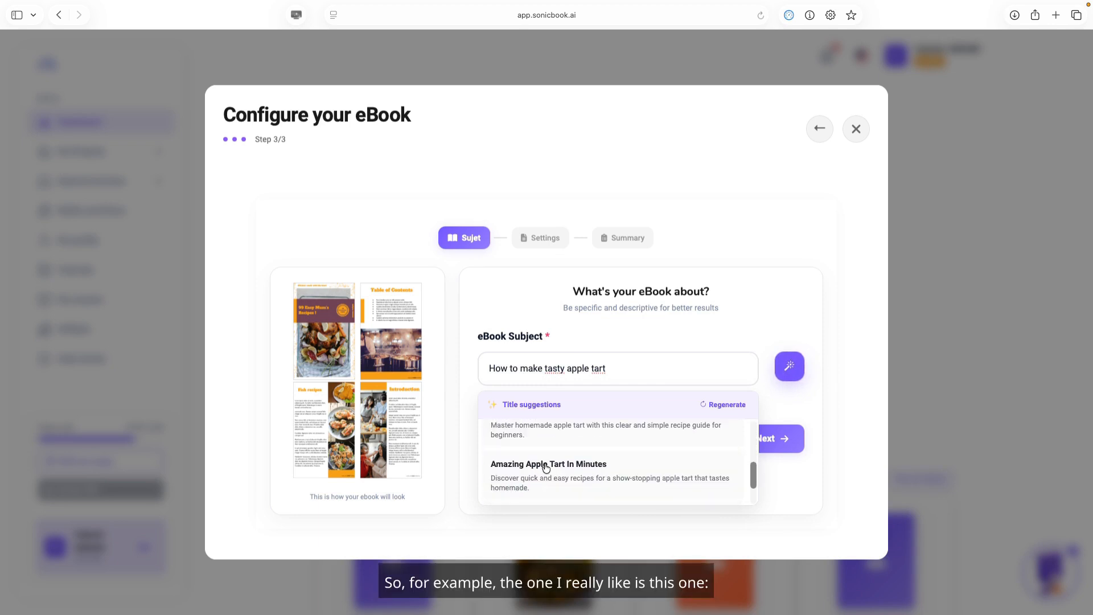
{"action": "scroll", "coordinate": [537, 471], "scroll_direction": "up", "scroll_amount": 1}
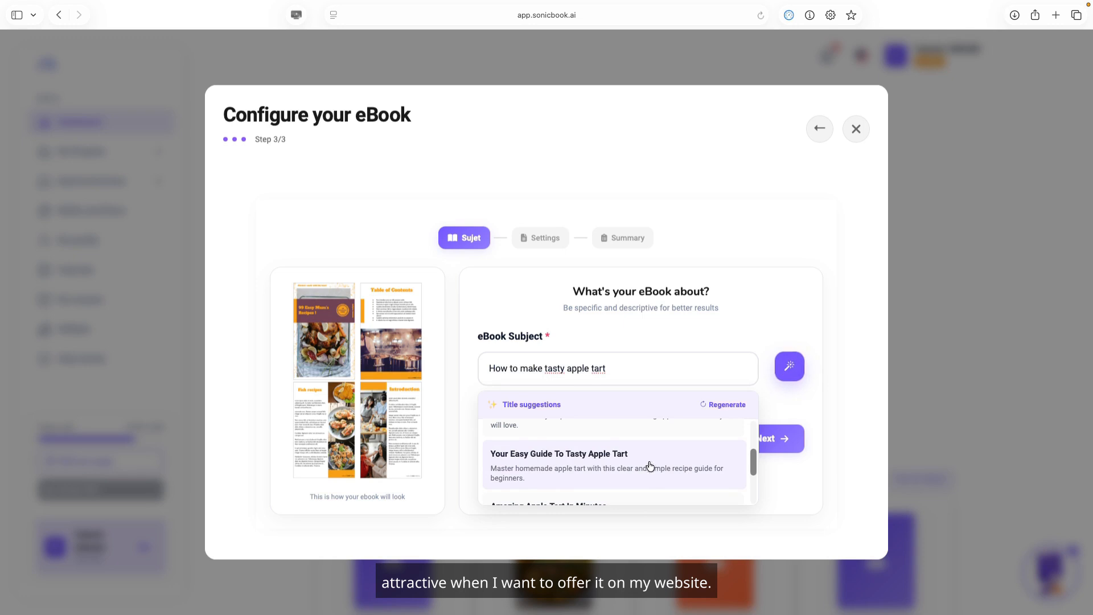
{"action": "left_click", "coordinate": [565, 468]}
{"action": "left_click", "coordinate": [762, 438]}
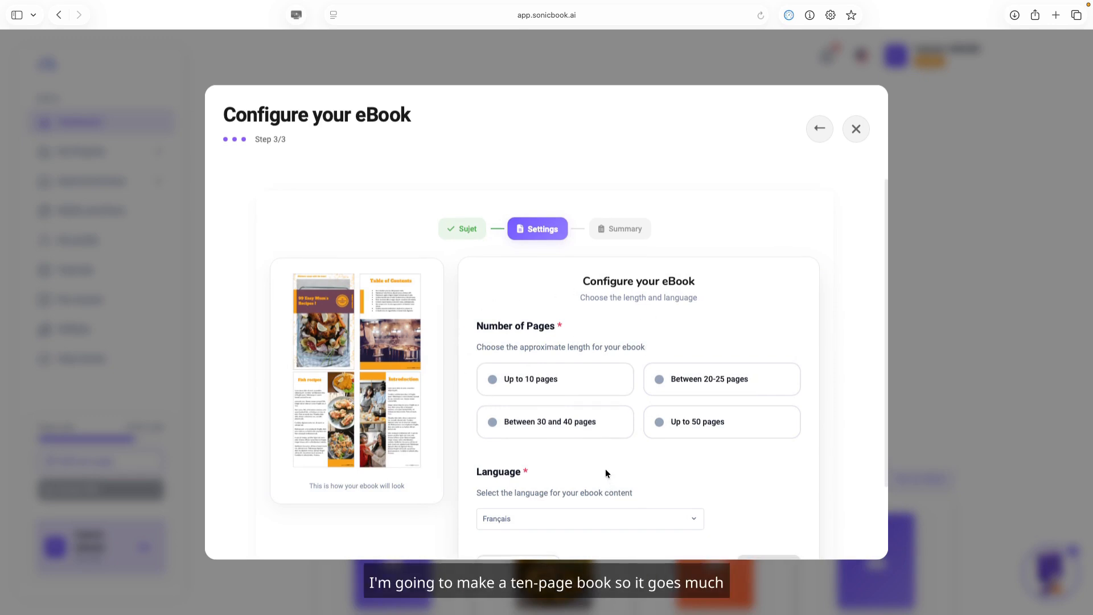
Set the eBook length to up to 10 pages and its language to English, and continue to the summary
{"action": "left_click", "coordinate": [533, 378]}
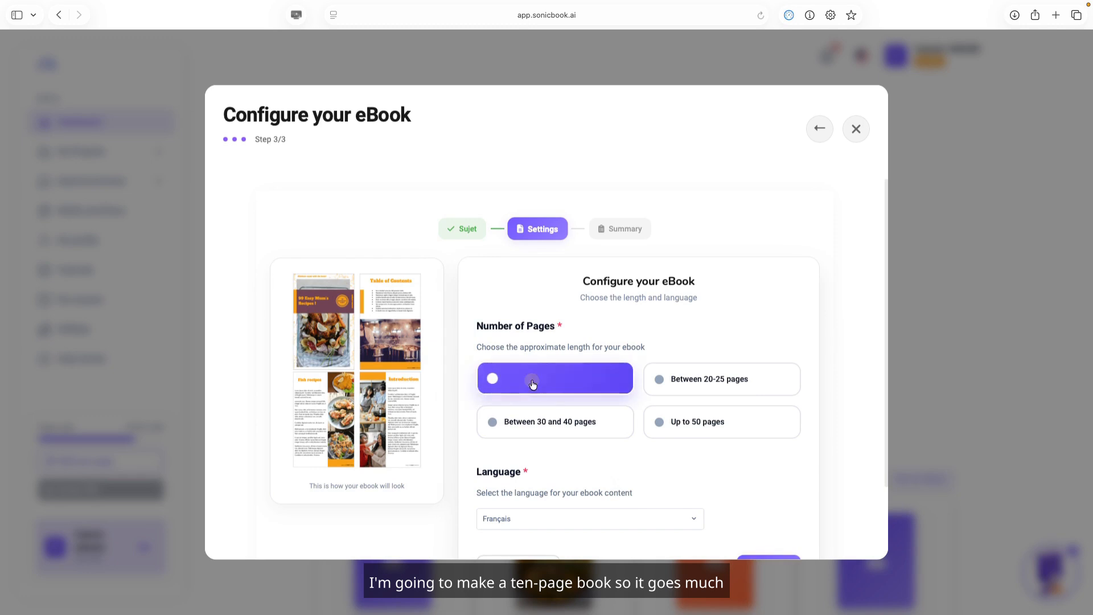
{"action": "scroll", "coordinate": [737, 482], "scroll_direction": "down", "scroll_amount": 1}
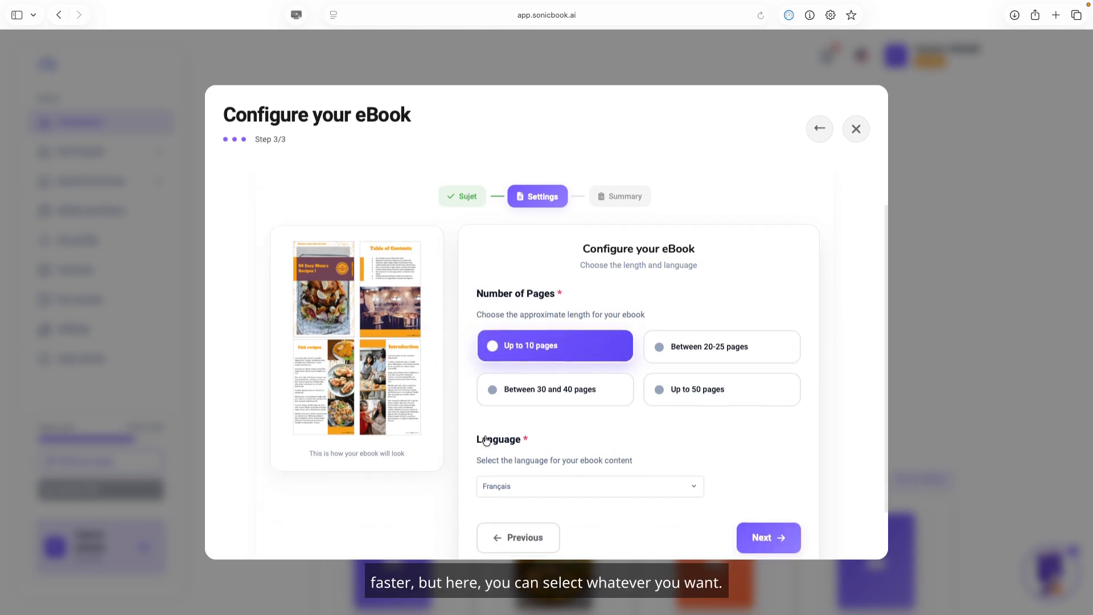
{"action": "scroll", "coordinate": [676, 457], "scroll_direction": "down", "scroll_amount": 2}
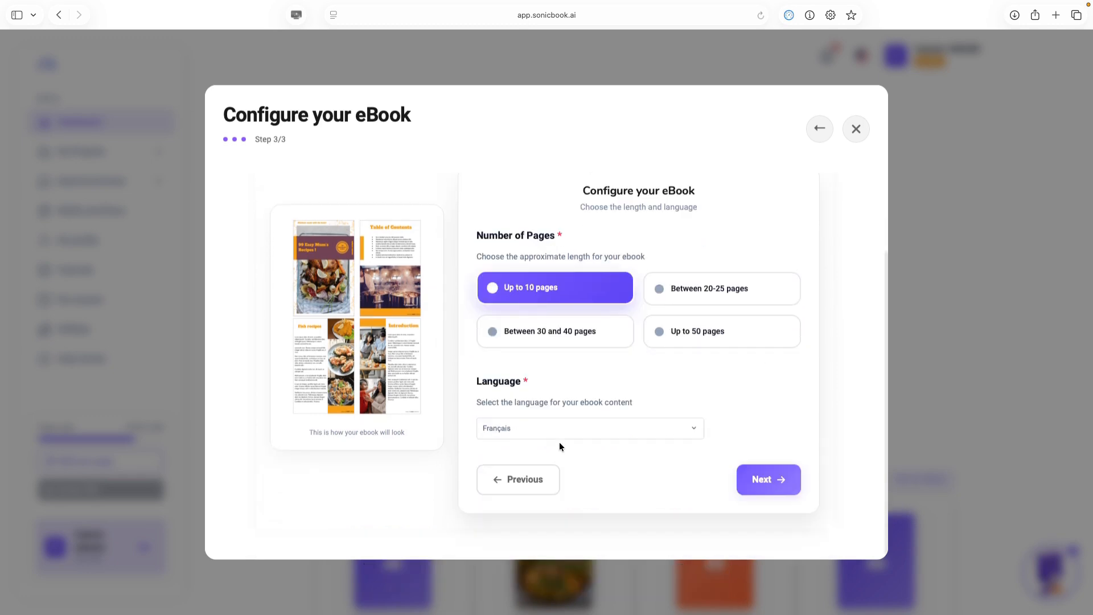
{"action": "left_click", "coordinate": [525, 433]}
{"action": "scroll", "coordinate": [551, 479], "scroll_direction": "down", "scroll_amount": 3}
{"action": "scroll", "coordinate": [554, 481], "scroll_direction": "down", "scroll_amount": 1}
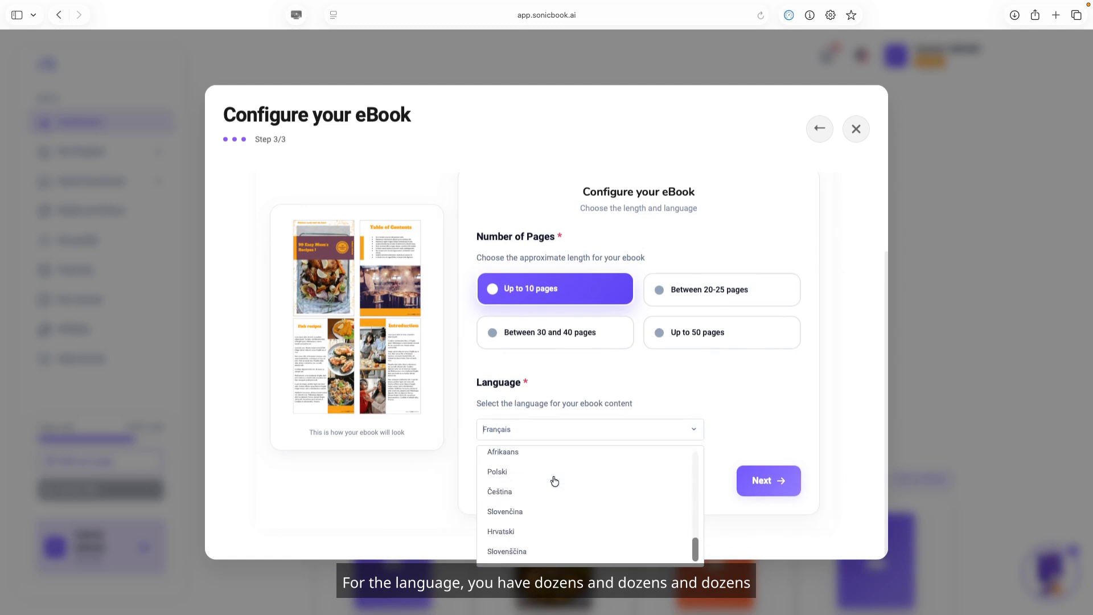
{"action": "scroll", "coordinate": [548, 548], "scroll_direction": "up", "scroll_amount": 5}
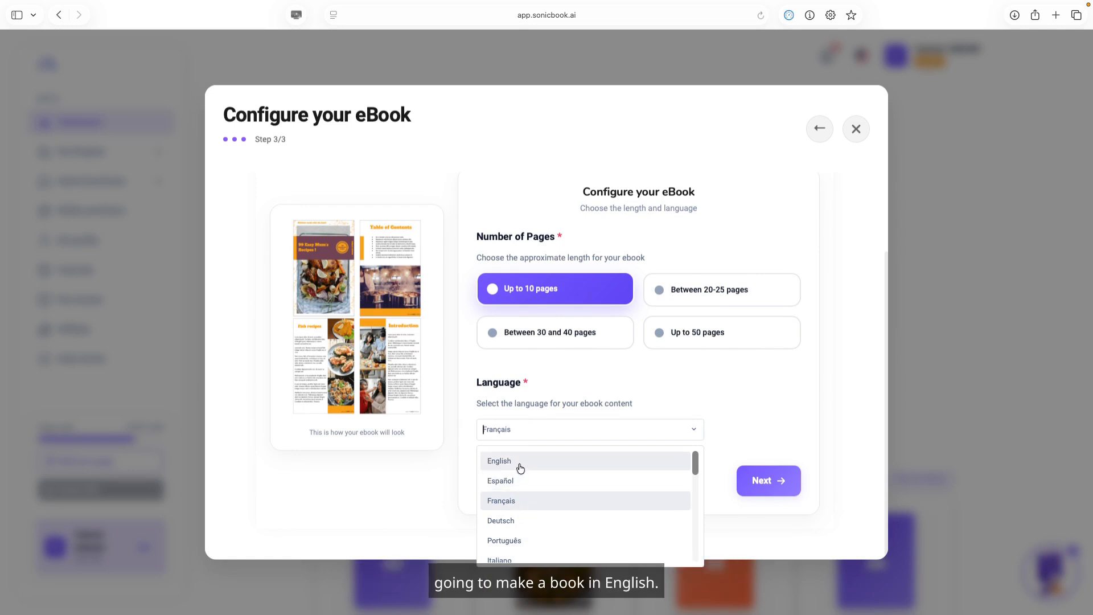
{"action": "left_click", "coordinate": [521, 469]}
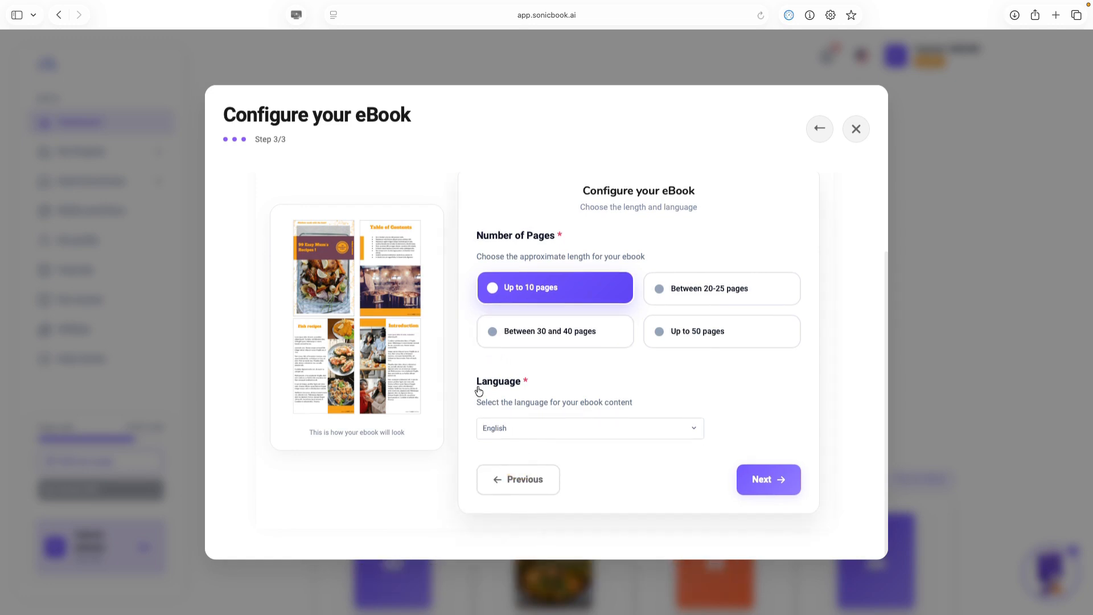
{"action": "left_click", "coordinate": [763, 482]}
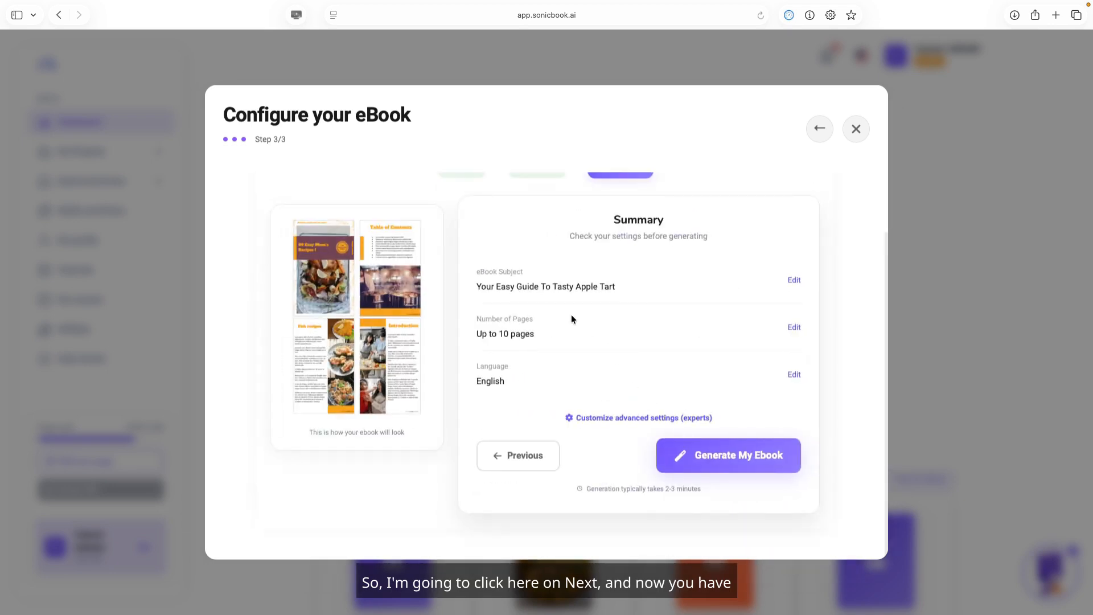
Check the eBook subject, number of pages and language in the summary
{"action": "scroll", "coordinate": [555, 293], "scroll_direction": "up", "scroll_amount": 1}
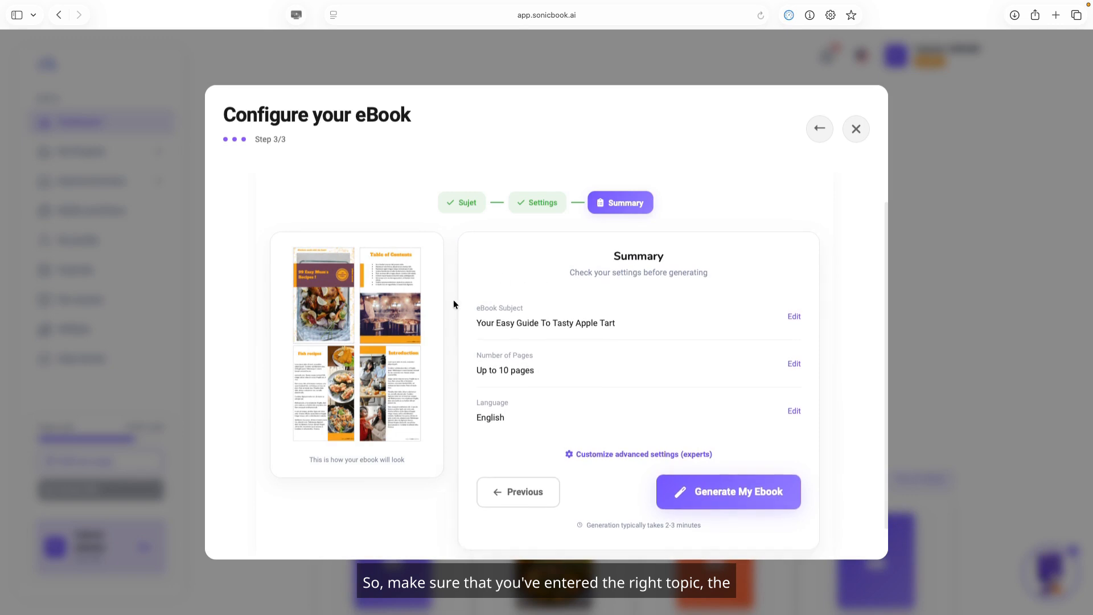
{"action": "left_click_drag", "start_coordinate": [481, 322], "coordinate": [607, 334]}
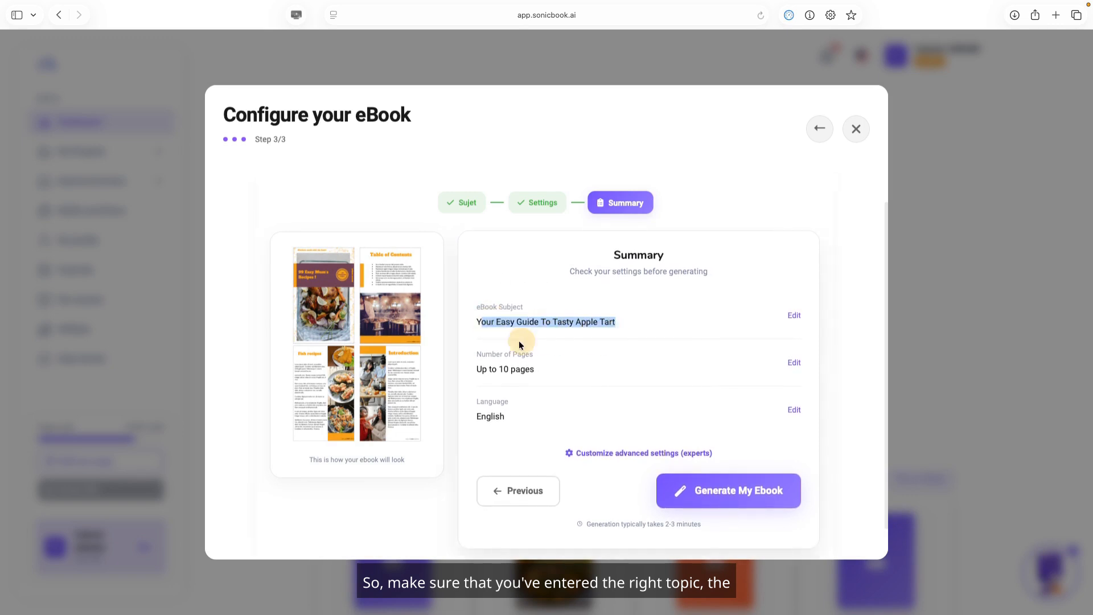
{"action": "left_click_drag", "start_coordinate": [481, 368], "coordinate": [524, 369]}
{"action": "left_click", "coordinate": [503, 416]}
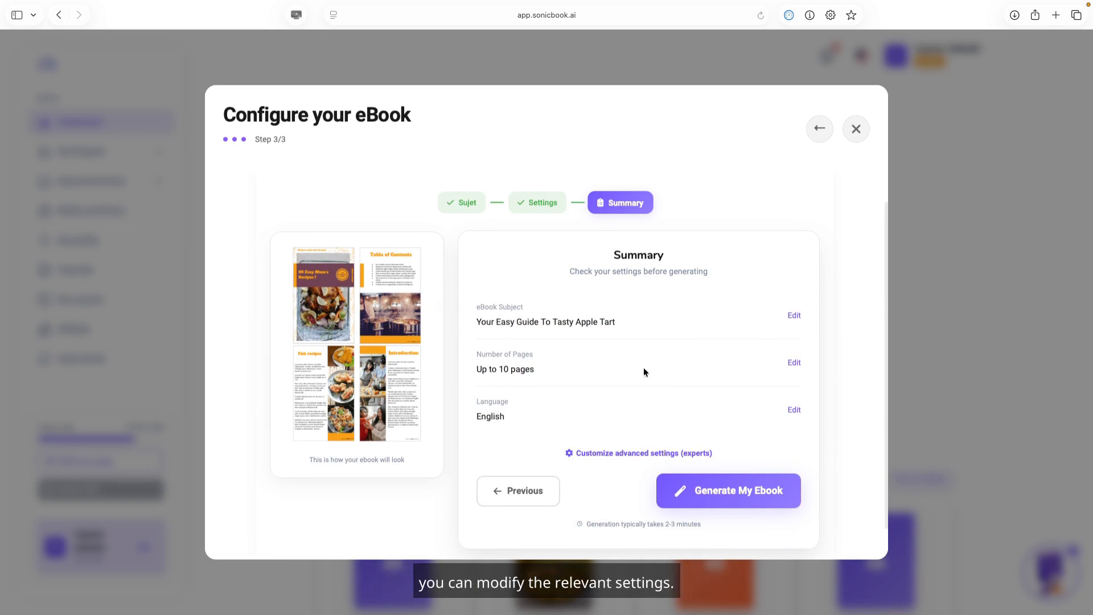
Expand the advanced settings and look through the resource notes and writing profile options
{"action": "scroll", "coordinate": [625, 380], "scroll_direction": "down", "scroll_amount": 1}
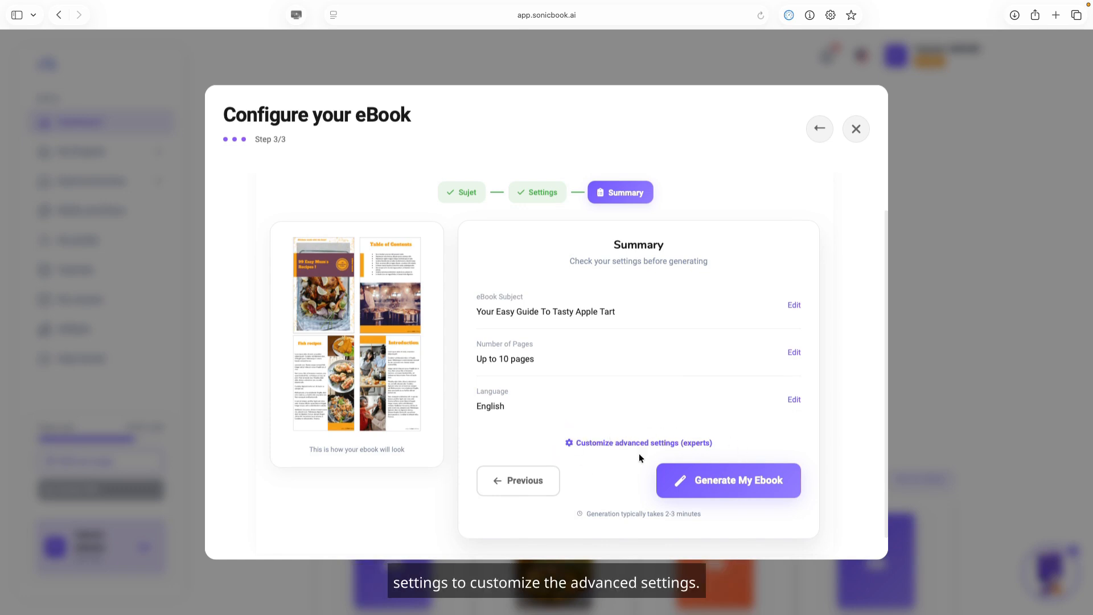
{"action": "scroll", "coordinate": [606, 450], "scroll_direction": "down", "scroll_amount": 3}
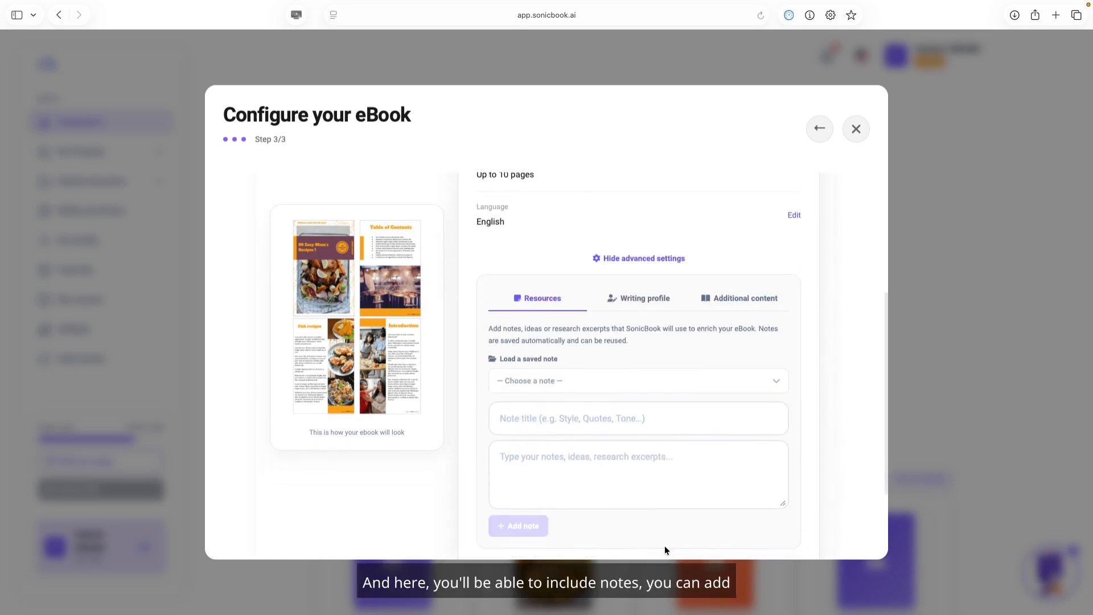
{"action": "left_click", "coordinate": [644, 299]}
{"action": "scroll", "coordinate": [580, 353], "scroll_direction": "down", "scroll_amount": 1}
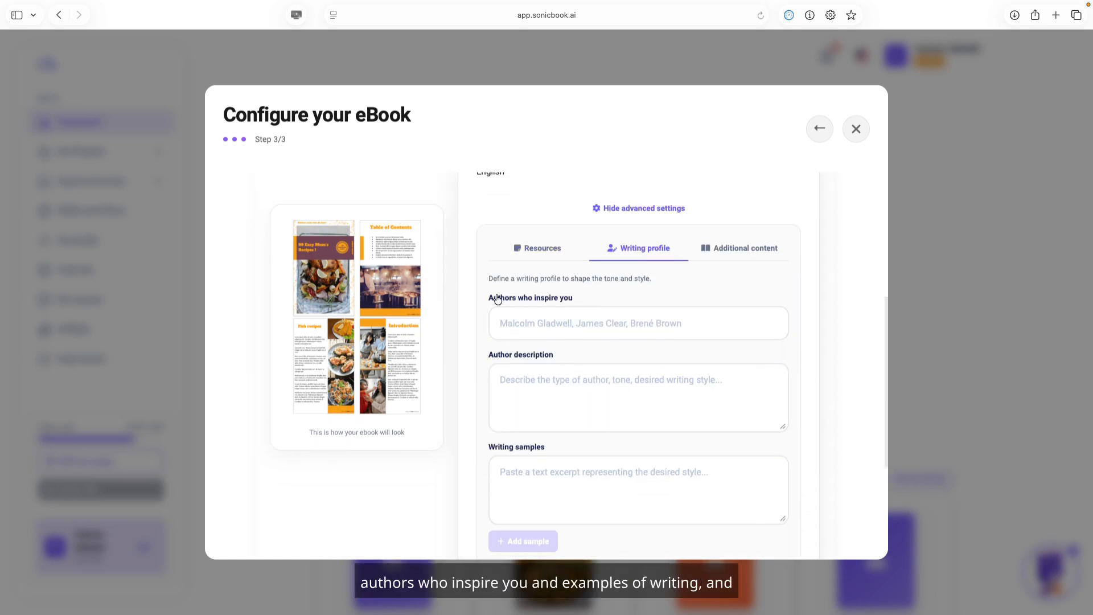
Enable the Dedication and Quote / Epigraph pages in the eBook's additional content
{"action": "left_click", "coordinate": [724, 252]}
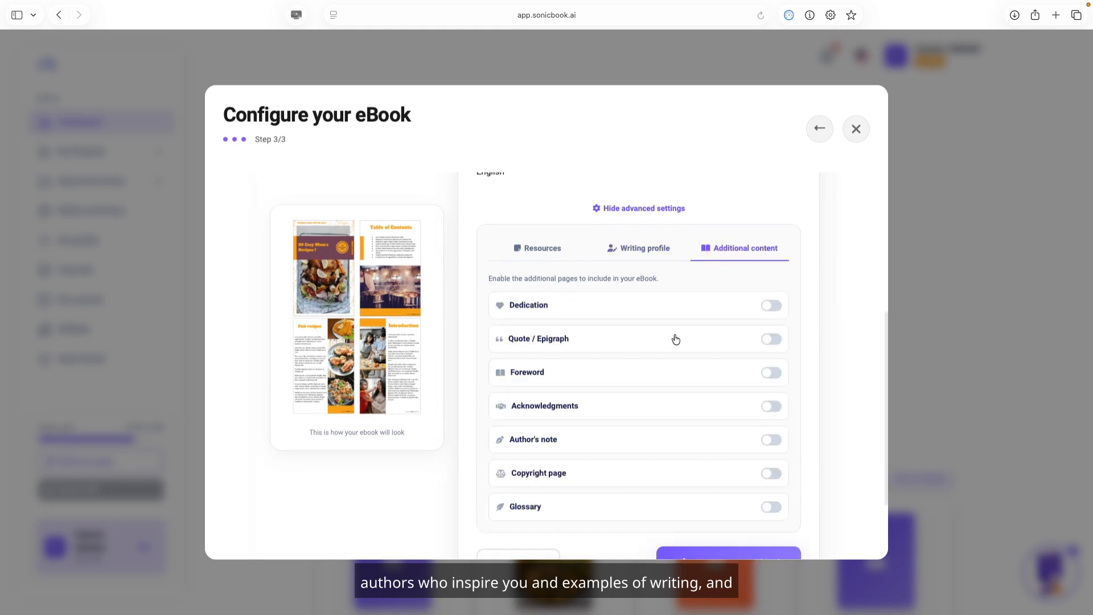
{"action": "left_click", "coordinate": [535, 311]}
{"action": "left_click", "coordinate": [544, 420]}
{"action": "scroll", "coordinate": [542, 432], "scroll_direction": "down", "scroll_amount": 2}
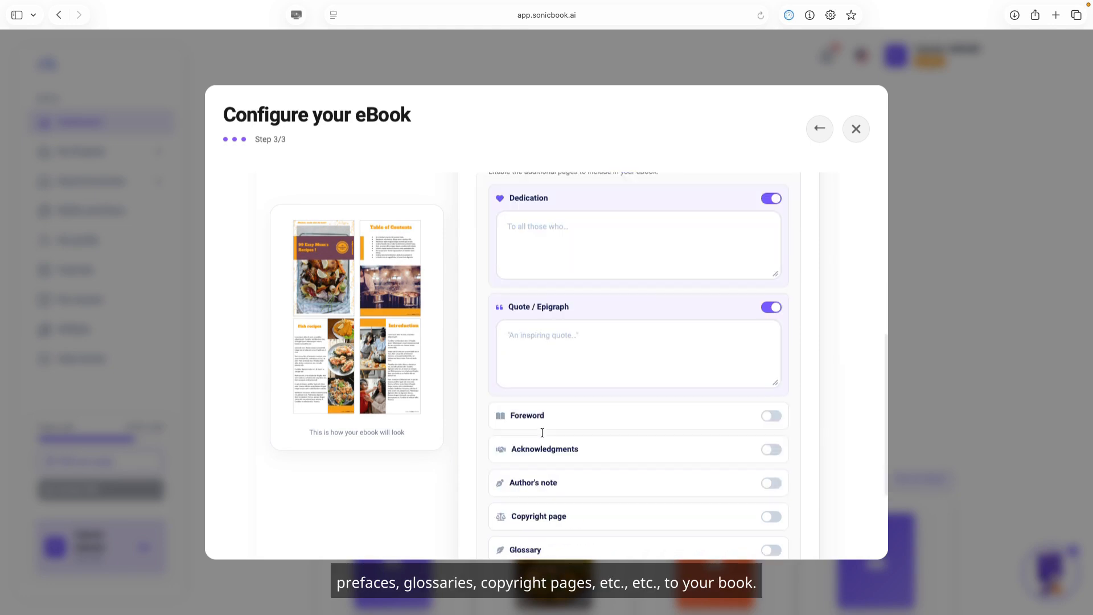
Try enabling the Glossary and Copyright page in the additional content, and disable both again
{"action": "scroll", "coordinate": [542, 421], "scroll_direction": "down", "scroll_amount": 2}
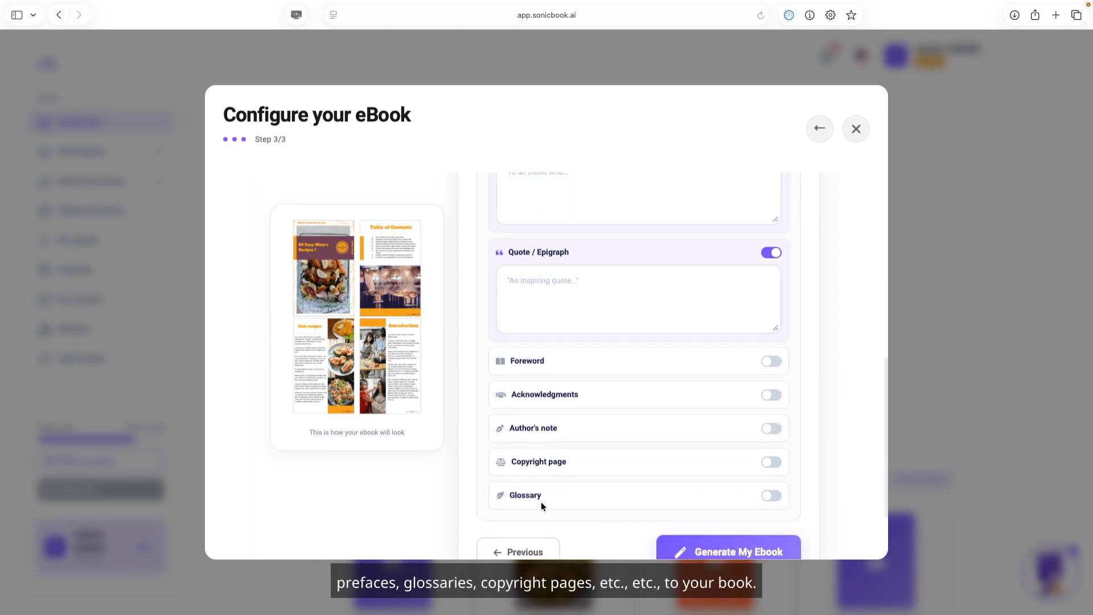
{"action": "left_click", "coordinate": [541, 504]}
{"action": "left_click", "coordinate": [546, 460]}
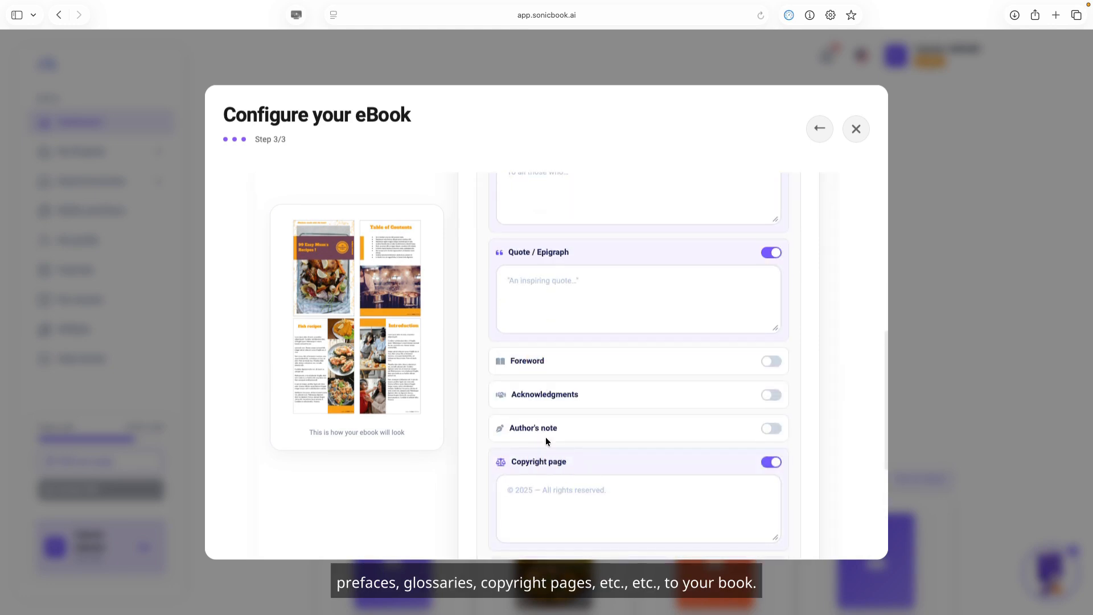
{"action": "left_click", "coordinate": [735, 467]}
{"action": "left_click", "coordinate": [586, 500]}
Disable the Quote / Epigraph and Dedication pages in the additional content, and hide the advanced settings
{"action": "scroll", "coordinate": [631, 257], "scroll_direction": "up", "scroll_amount": 3}
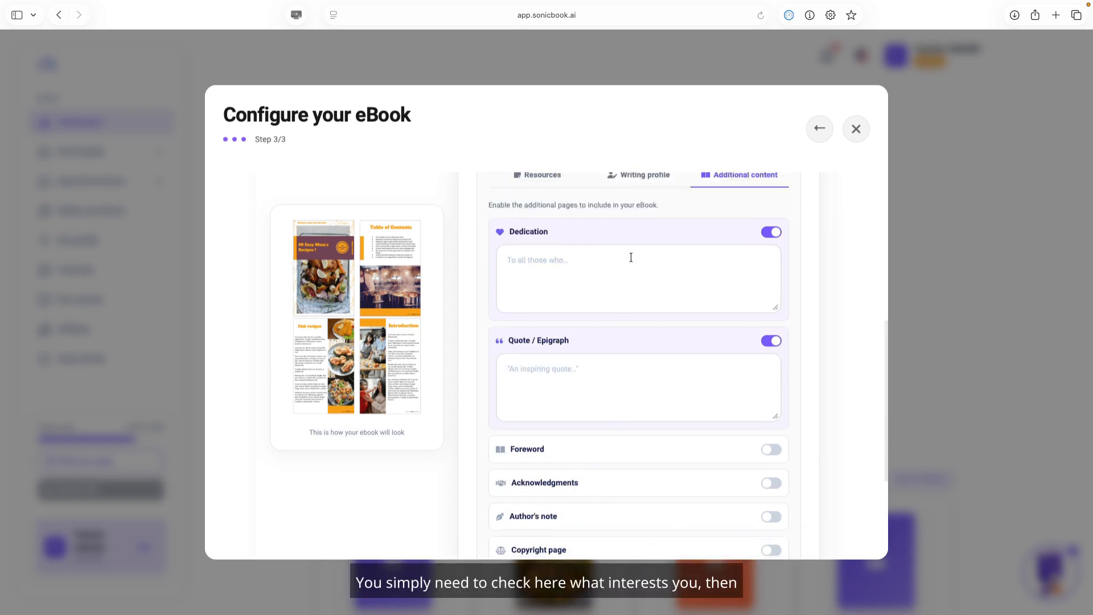
{"action": "scroll", "coordinate": [631, 257], "scroll_direction": "up", "scroll_amount": 2}
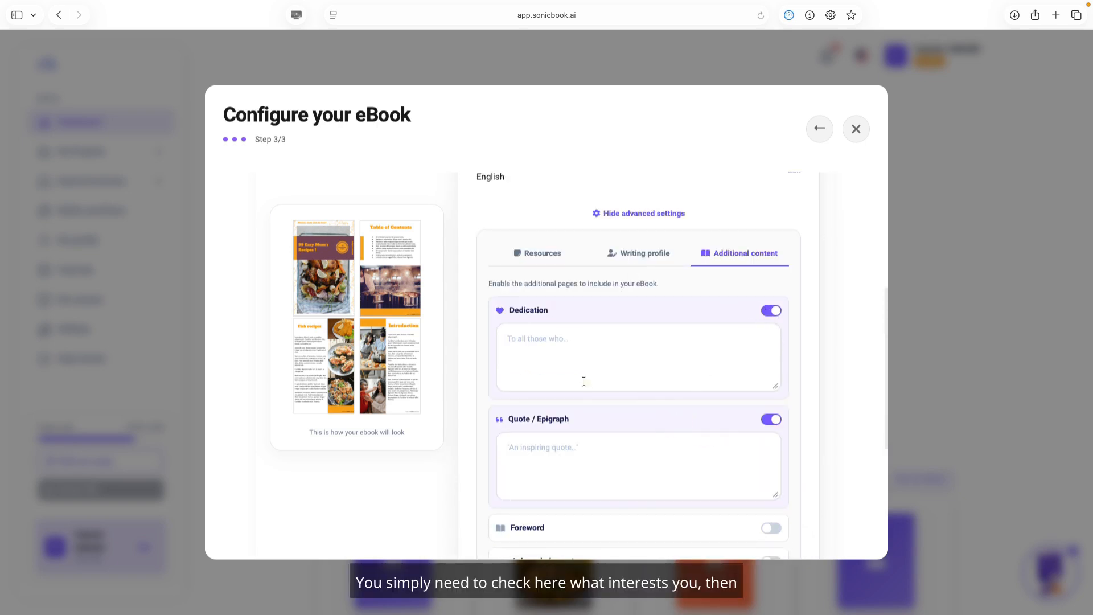
{"action": "left_click", "coordinate": [760, 424]}
{"action": "left_click", "coordinate": [595, 360]}
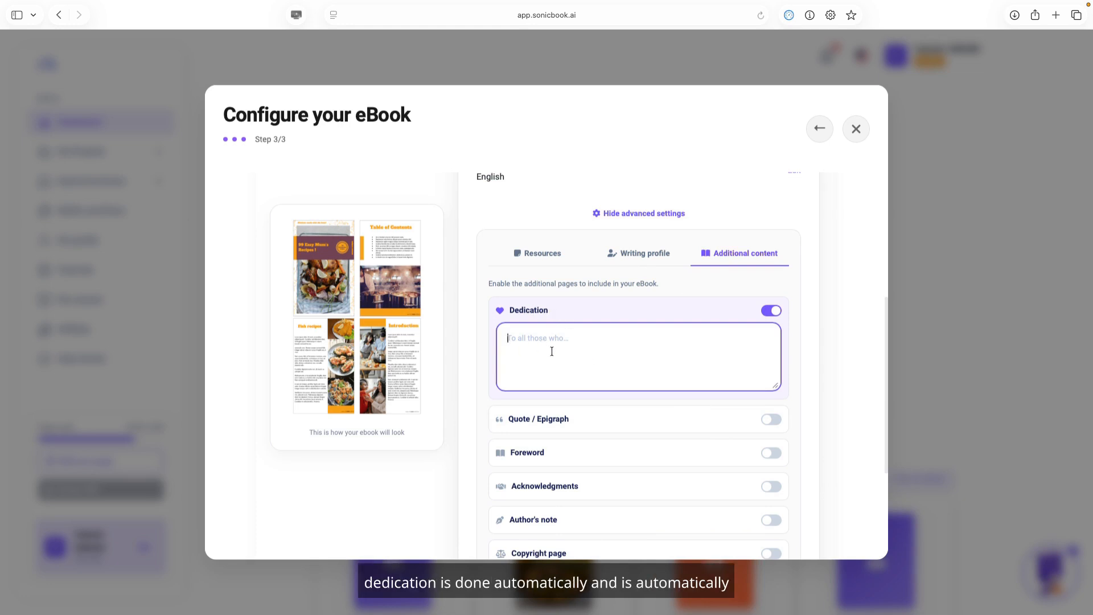
{"action": "left_click", "coordinate": [771, 311]}
{"action": "scroll", "coordinate": [660, 302], "scroll_direction": "up", "scroll_amount": 3}
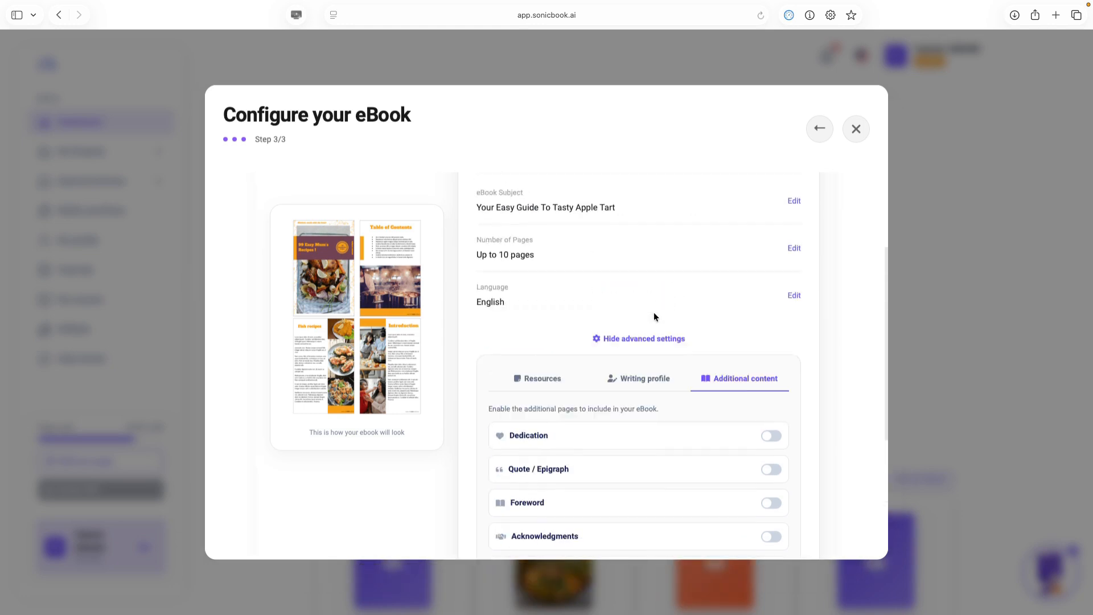
{"action": "left_click", "coordinate": [636, 341]}
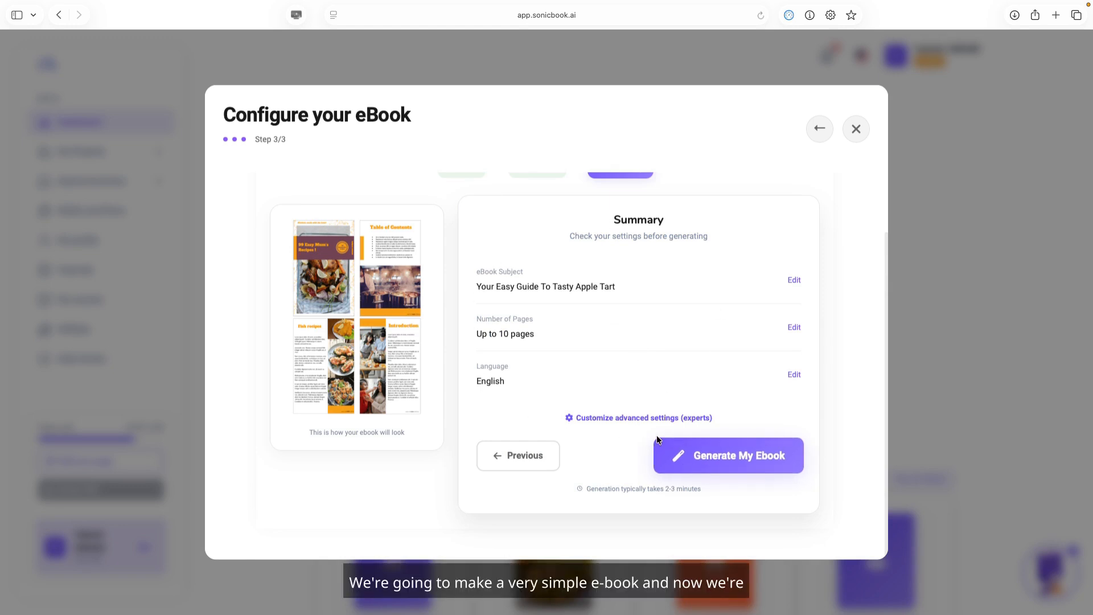
Generate the eBook and open it in the editor with the stock photo list collapsed
{"action": "left_click", "coordinate": [693, 469]}
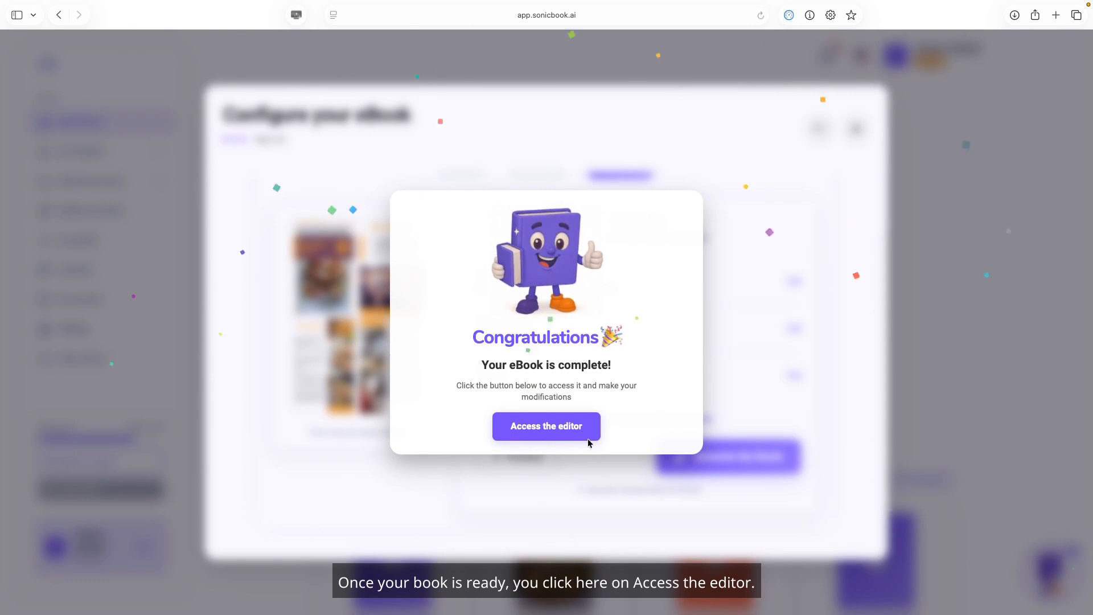
{"action": "left_click", "coordinate": [539, 427]}
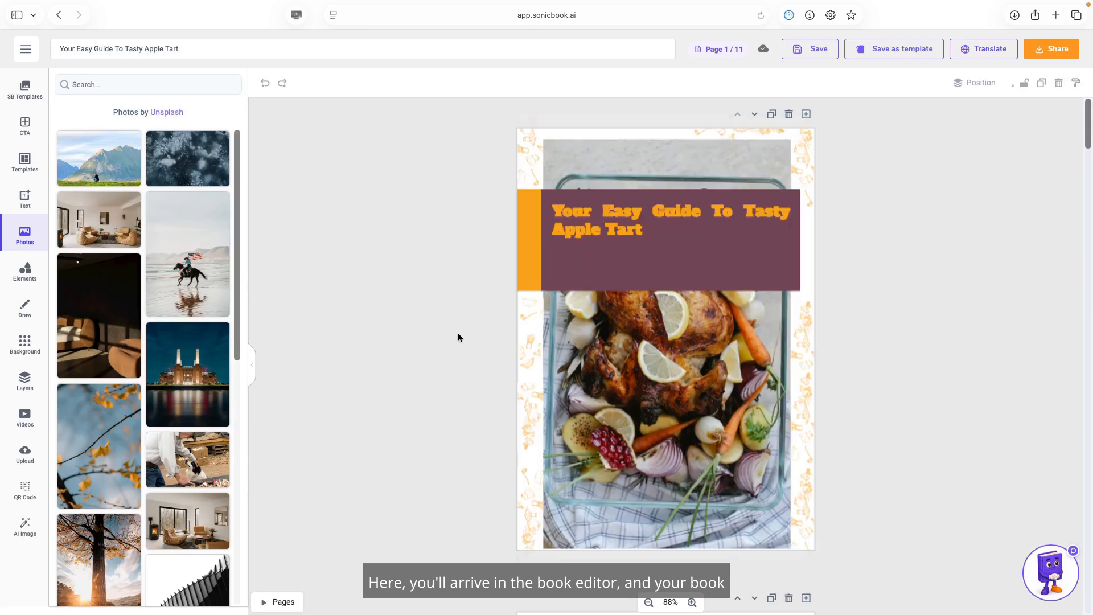
{"action": "left_click", "coordinate": [255, 368]}
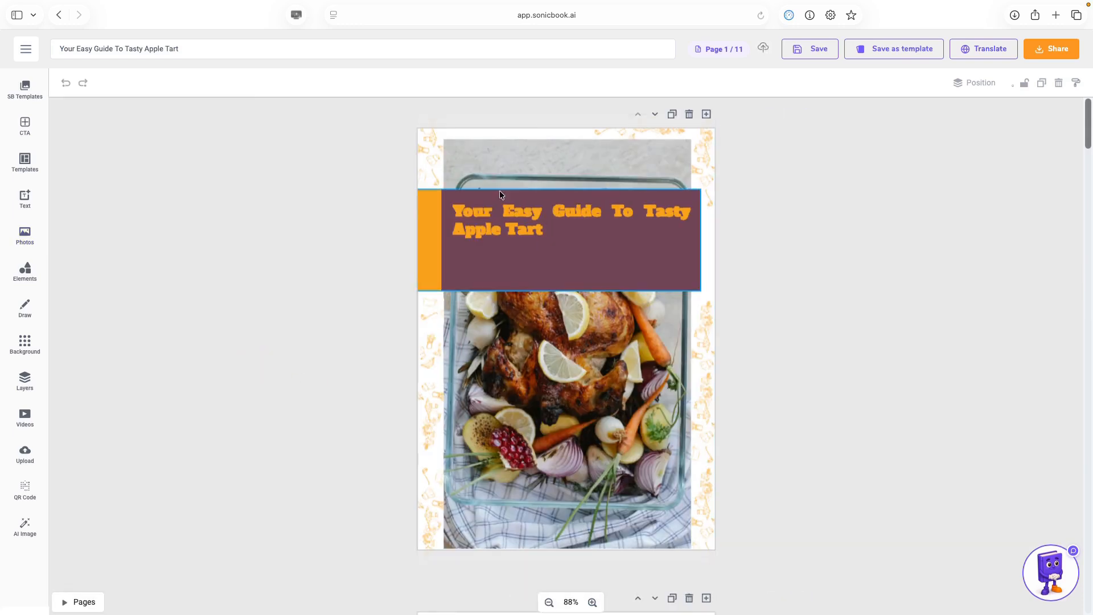
Review the eBook's cover, table of contents, introduction and first chapter pages, and return to the cover
{"action": "scroll", "coordinate": [568, 327], "scroll_direction": "down", "scroll_amount": 5}
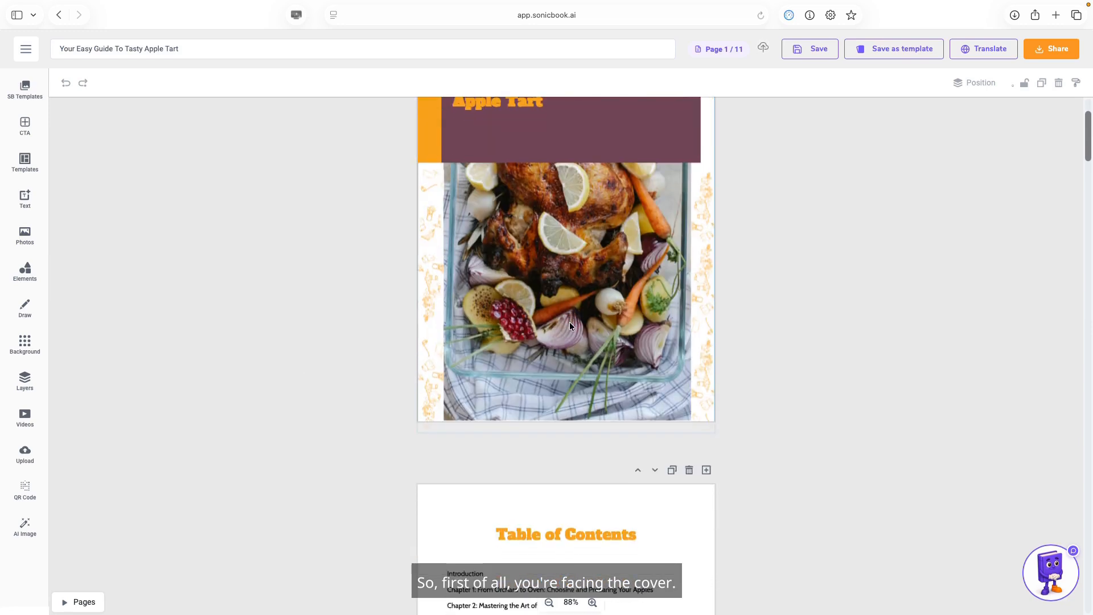
{"action": "scroll", "coordinate": [570, 327], "scroll_direction": "down", "scroll_amount": 3}
{"action": "left_click", "coordinate": [558, 330]}
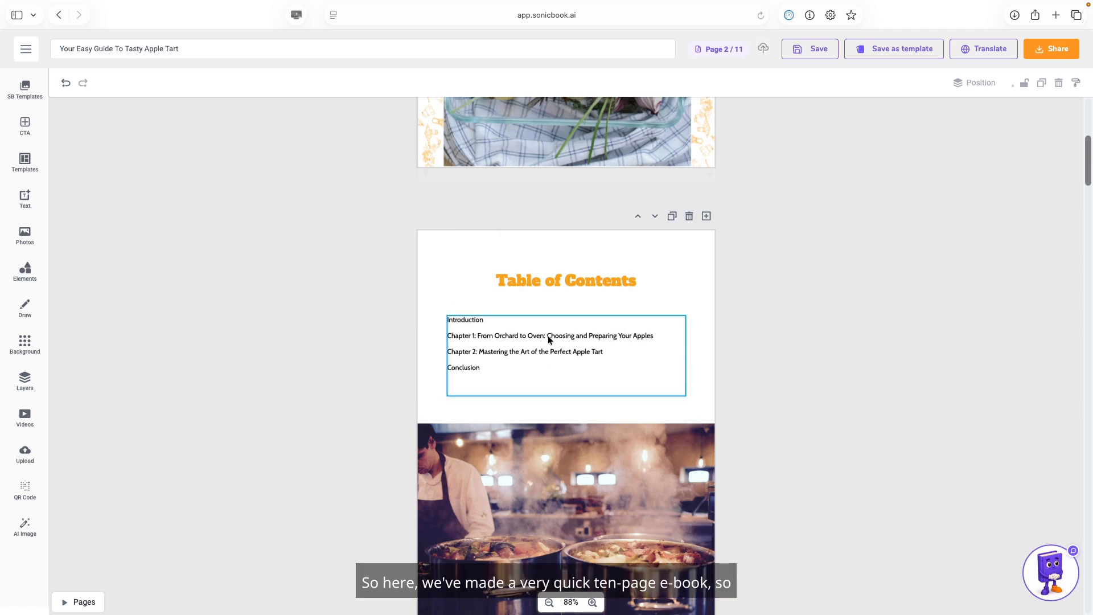
{"action": "scroll", "coordinate": [718, 356], "scroll_direction": "down", "scroll_amount": 9}
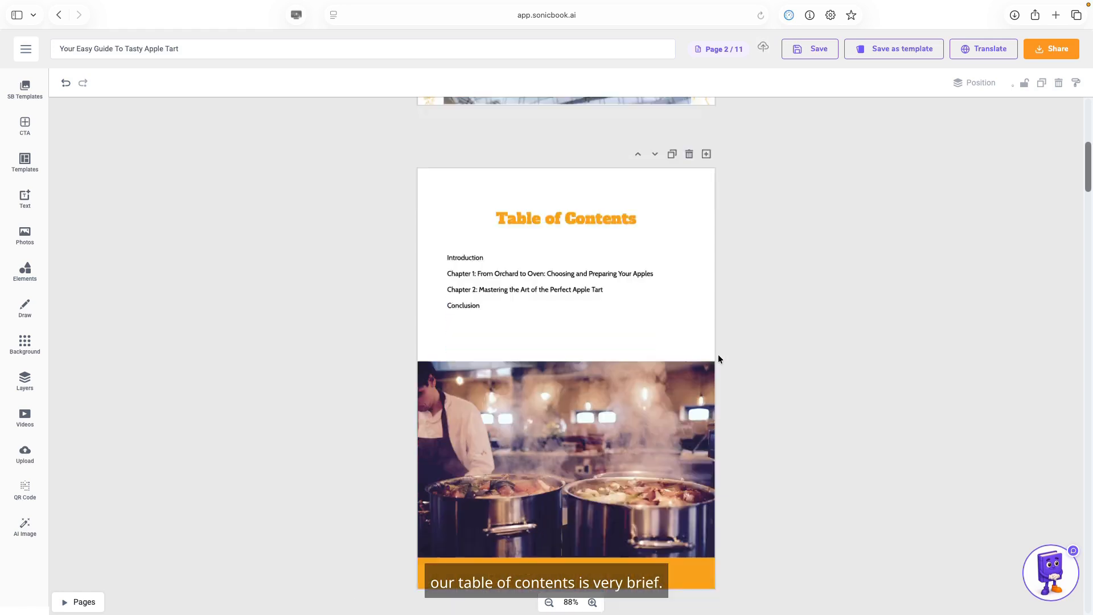
{"action": "scroll", "coordinate": [718, 356], "scroll_direction": "down", "scroll_amount": 10}
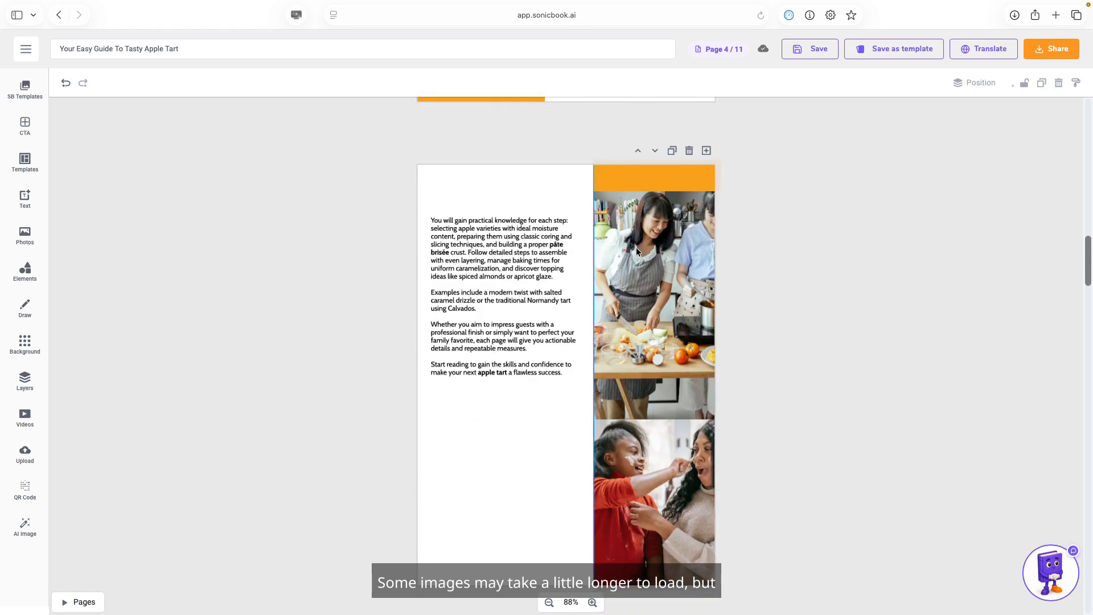
{"action": "scroll", "coordinate": [614, 326], "scroll_direction": "down", "scroll_amount": 10}
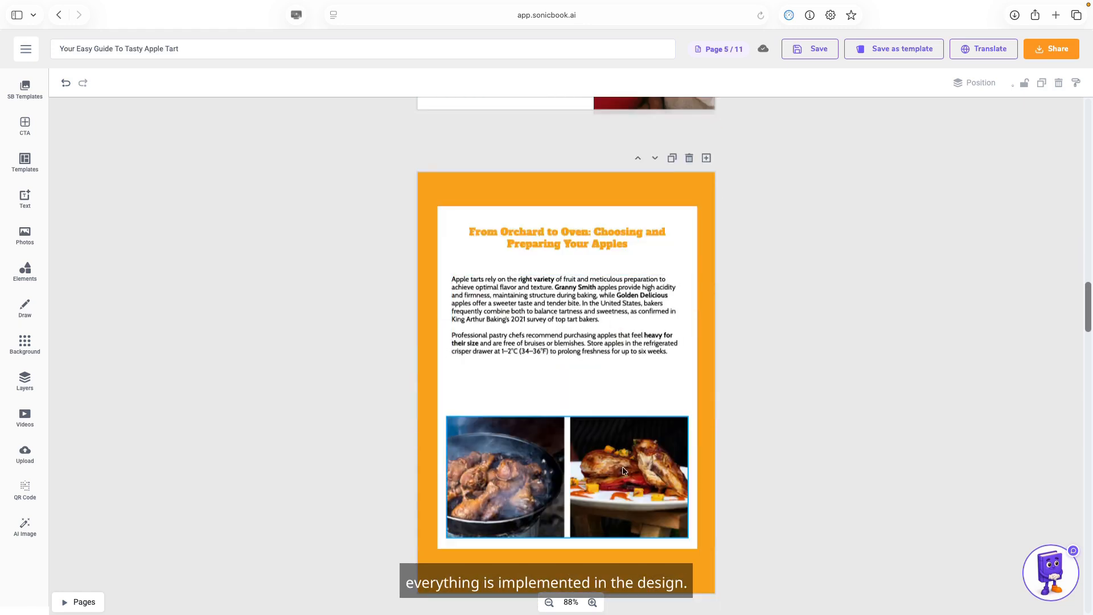
{"action": "scroll", "coordinate": [559, 353], "scroll_direction": "up", "scroll_amount": 5}
{"action": "scroll", "coordinate": [558, 355], "scroll_direction": "up", "scroll_amount": 15}
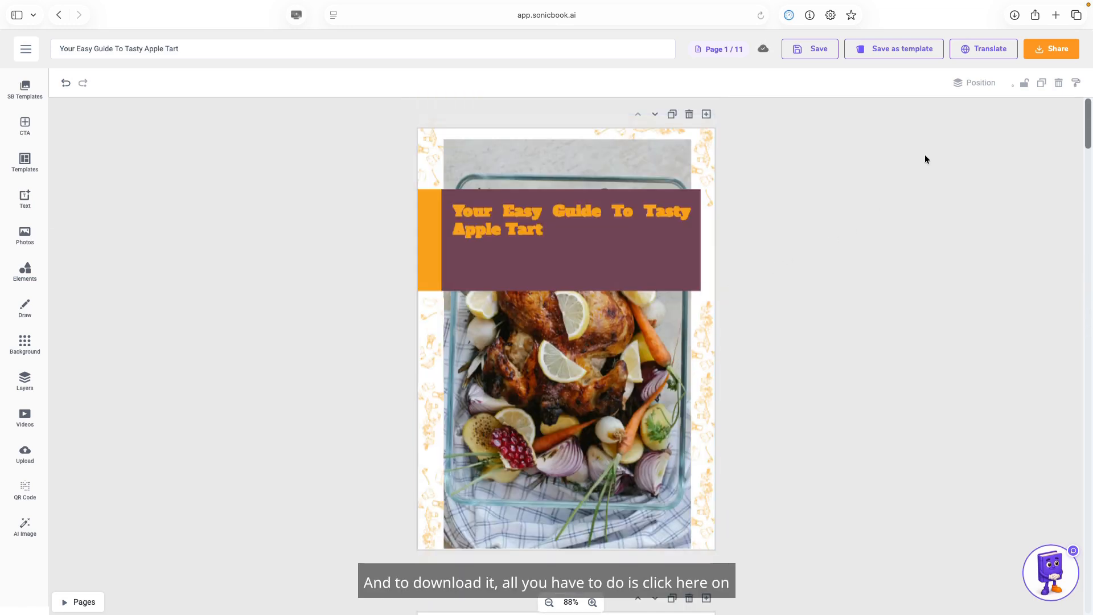
Check the available sharing and download formats for the eBook, and close the list without exporting
{"action": "left_click", "coordinate": [1041, 52]}
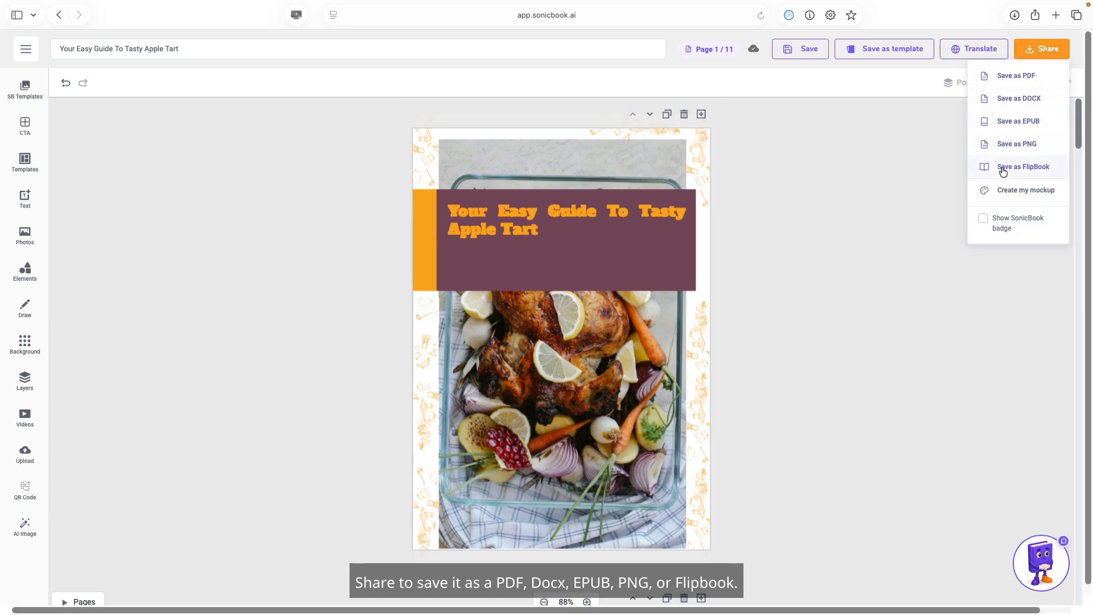
{"action": "left_click", "coordinate": [788, 85]}
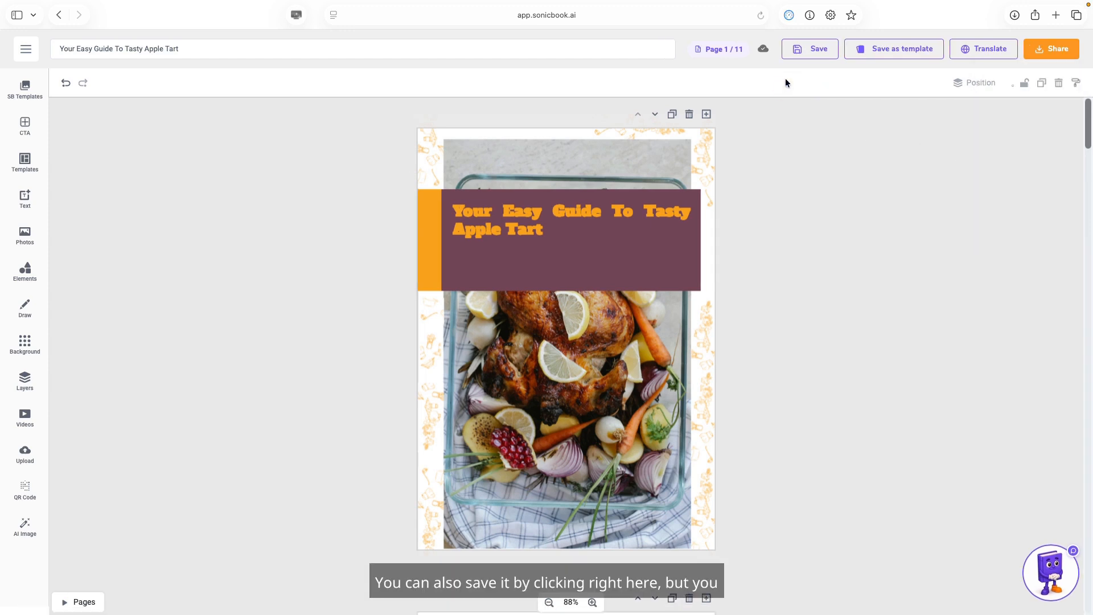
{"action": "mouse_move", "coordinate": [772, 54]}
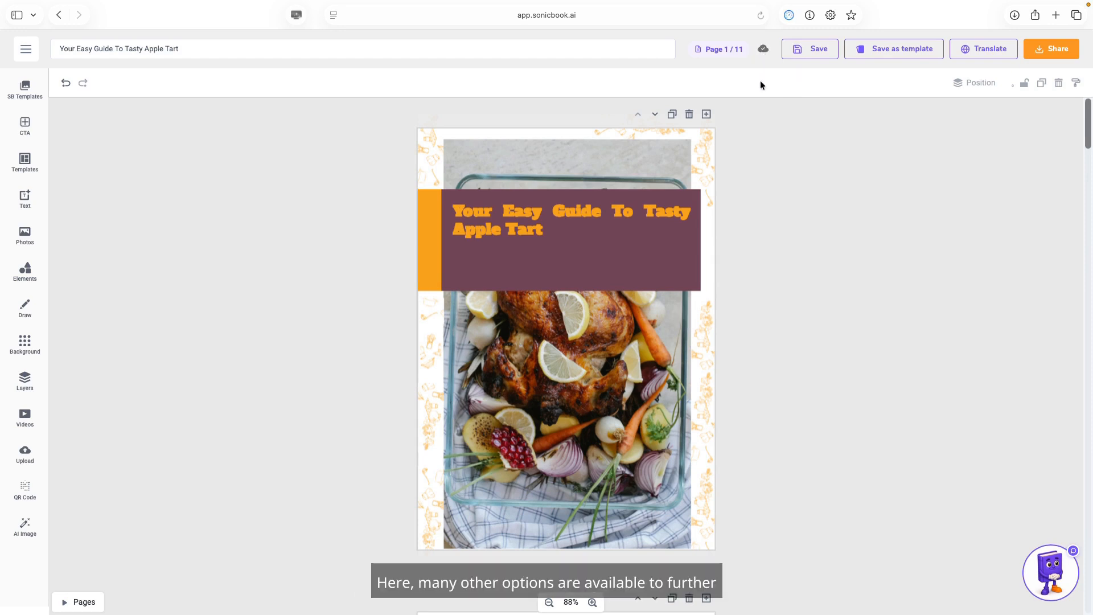
Look through the editor's template, text and photo resources, and collapse the photo list
{"action": "left_click", "coordinate": [17, 163]}
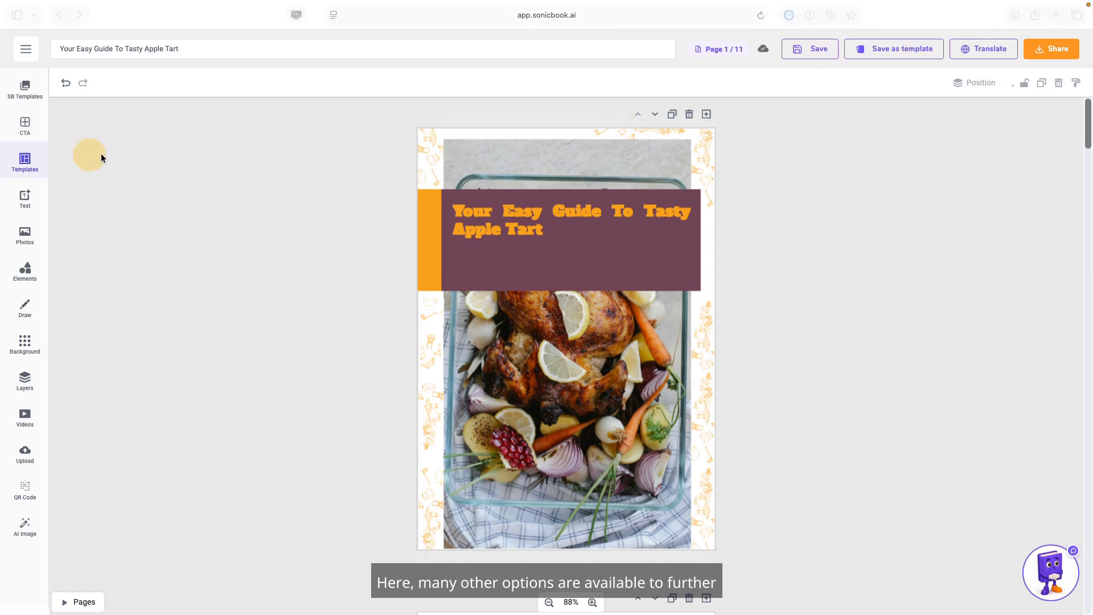
{"action": "left_click", "coordinate": [25, 199]}
{"action": "left_click", "coordinate": [25, 235]}
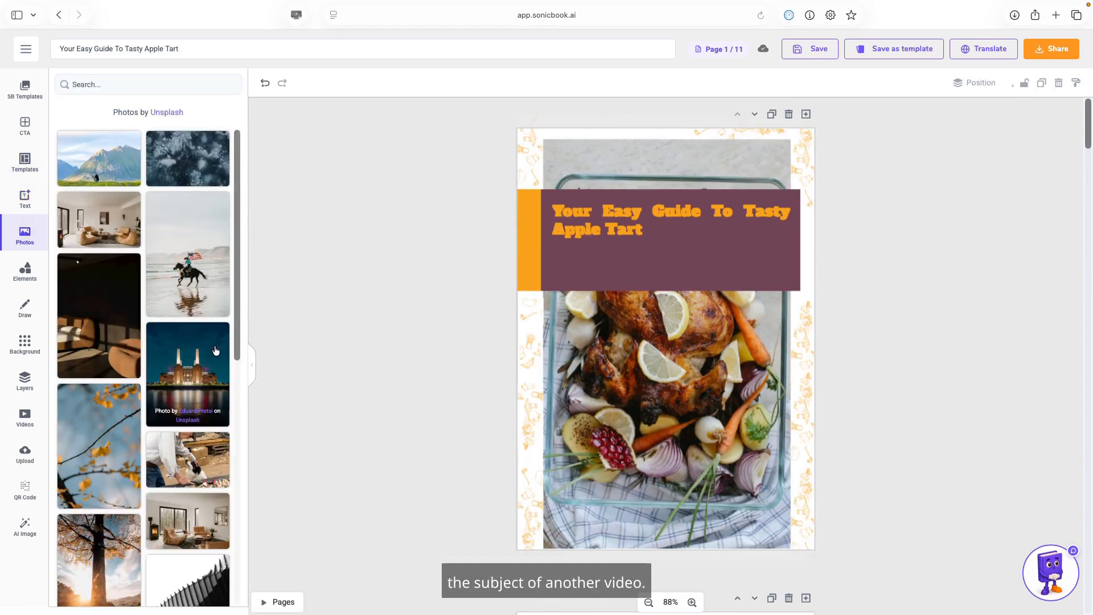
{"action": "left_click", "coordinate": [252, 368]}
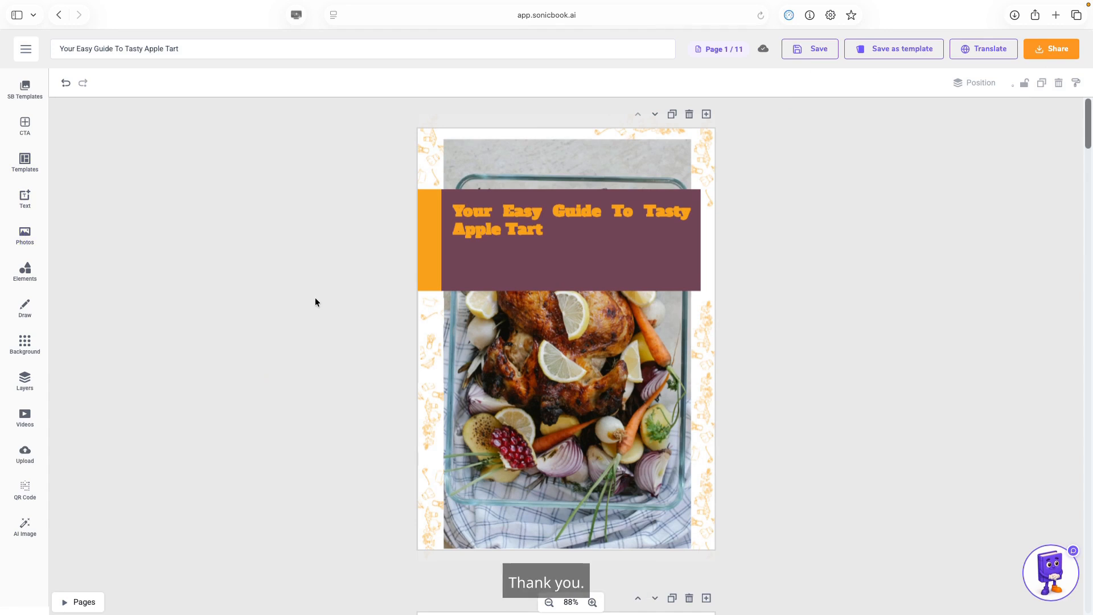